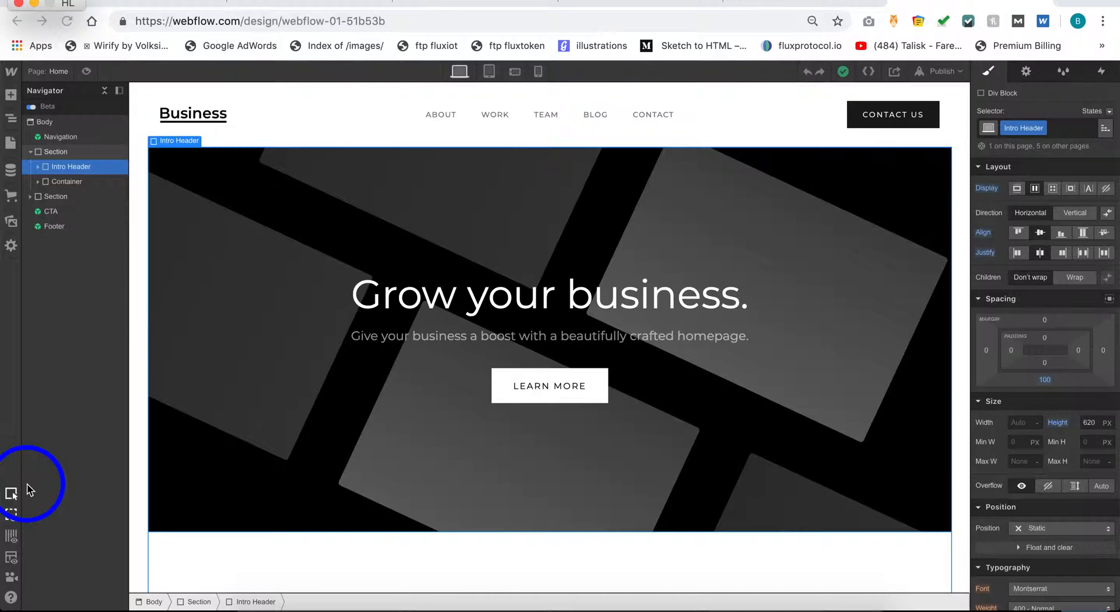
Collapse the first section in the element tree and look through the whole homepage
click(12, 120)
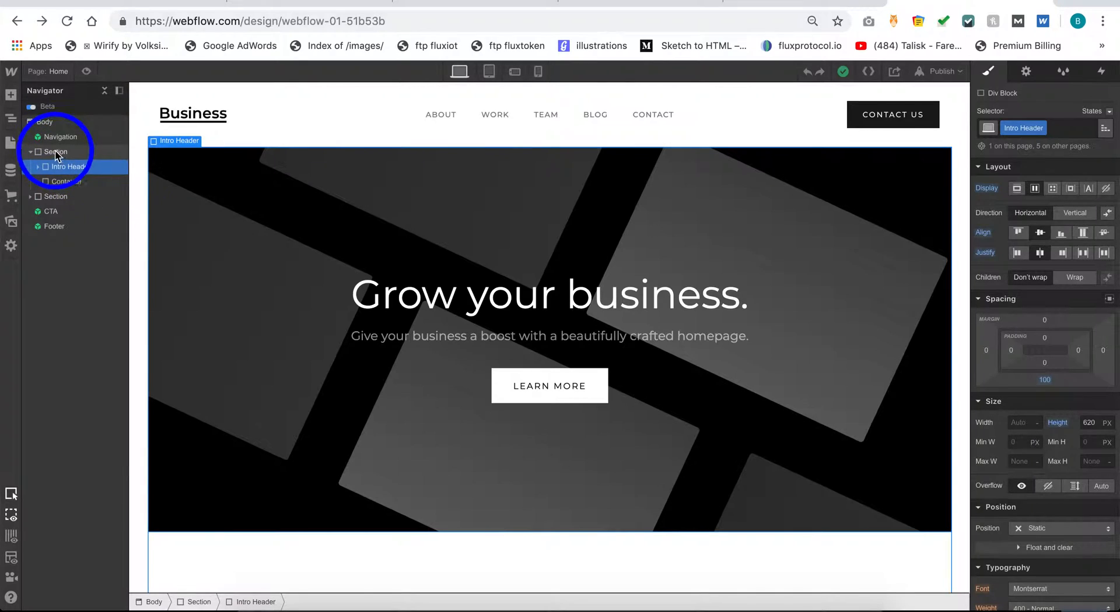
click(31, 152)
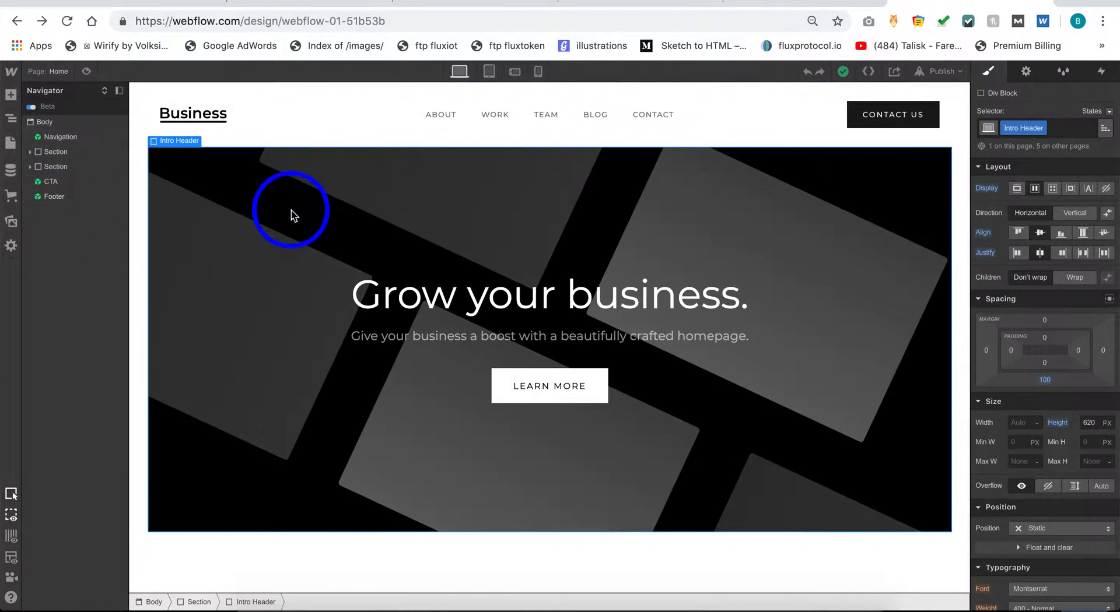
scroll(292, 210, down, 20)
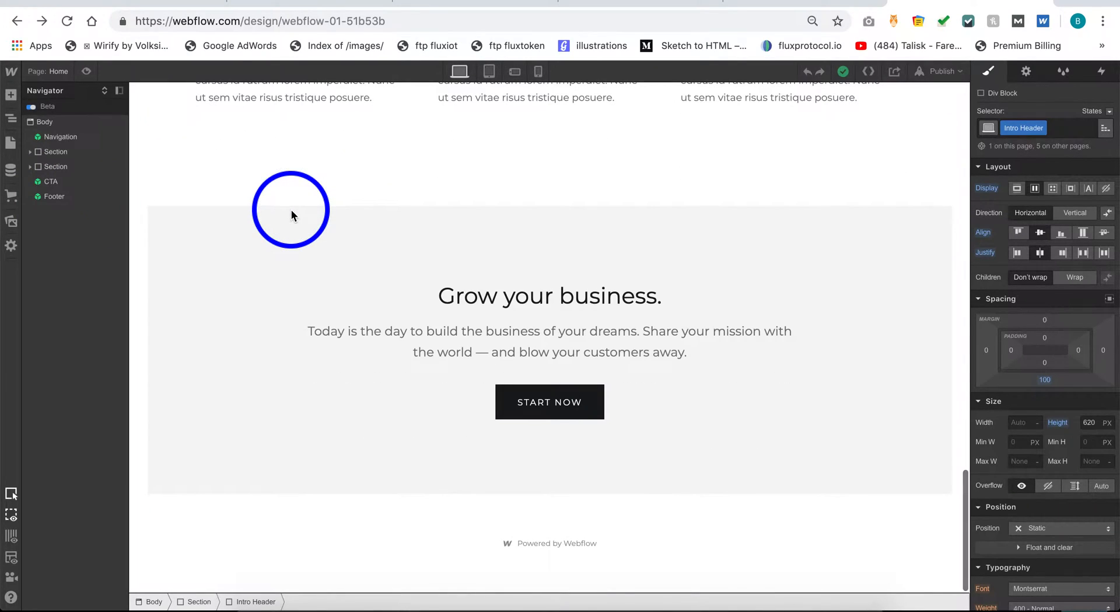
scroll(292, 210, up, 20)
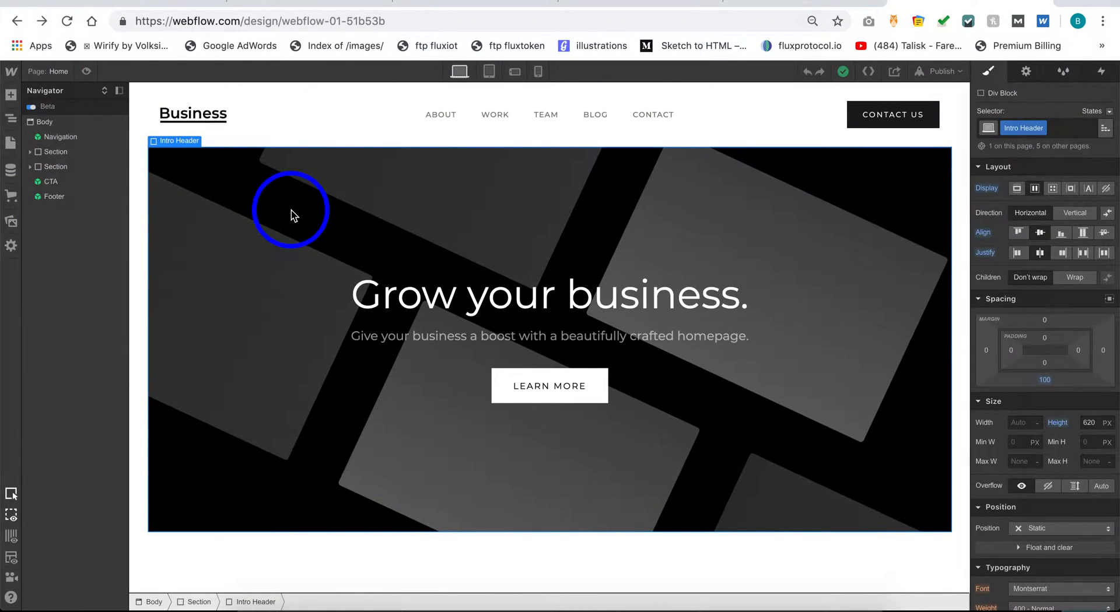
Expand the first section through Intro Header, Intro Content and Intro Text, and select Heading Jumbo
click(52, 155)
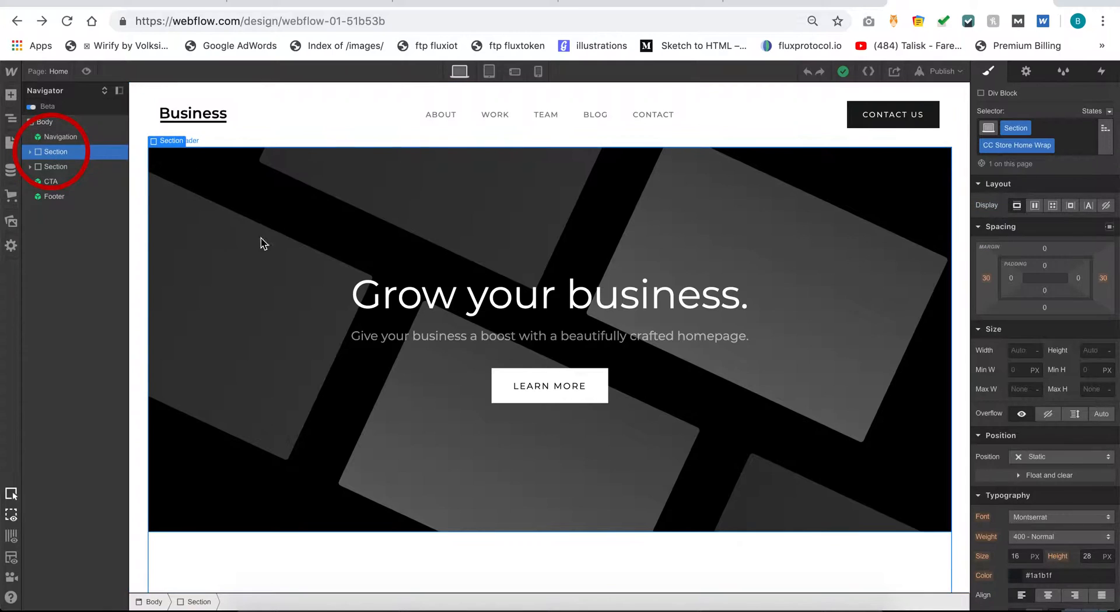
click(29, 153)
click(39, 167)
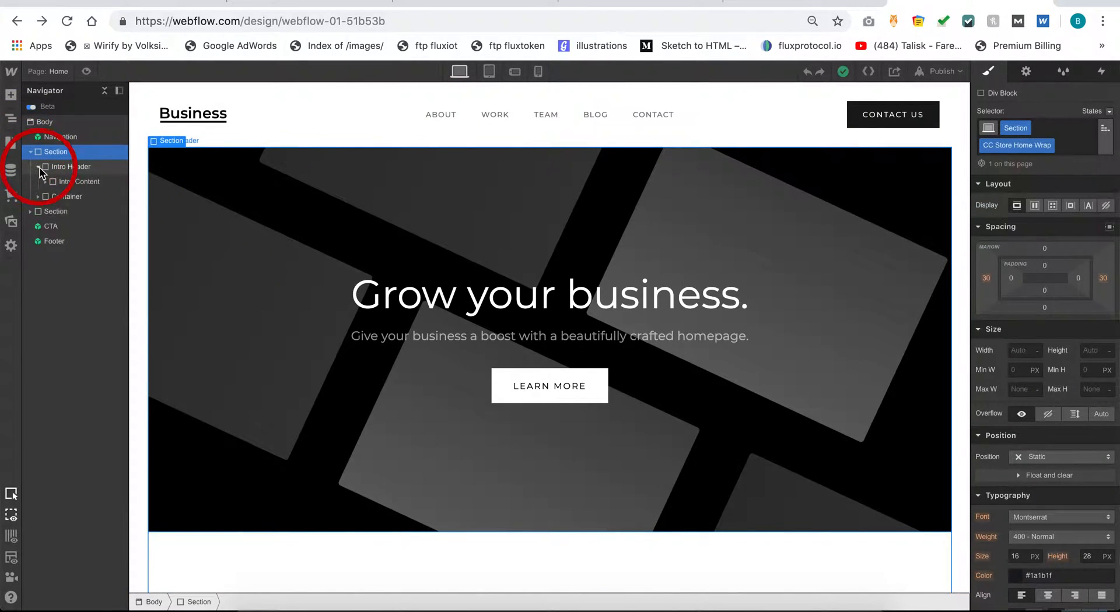
click(45, 181)
click(53, 197)
click(74, 213)
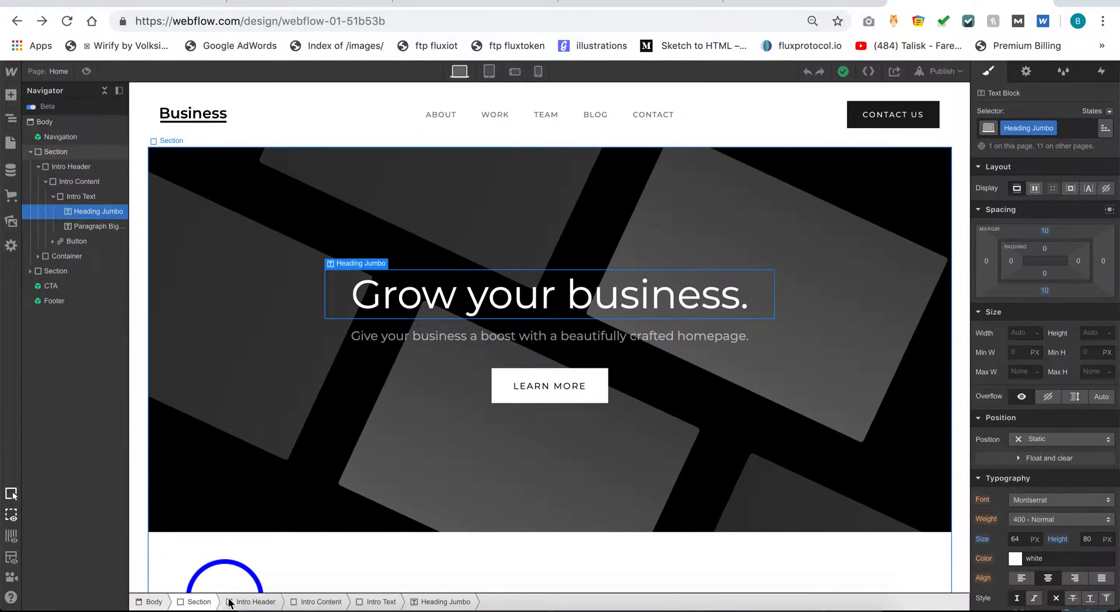
Select the Intro Content block and collapse all its style groups, from Flex Child to Effects
click(321, 602)
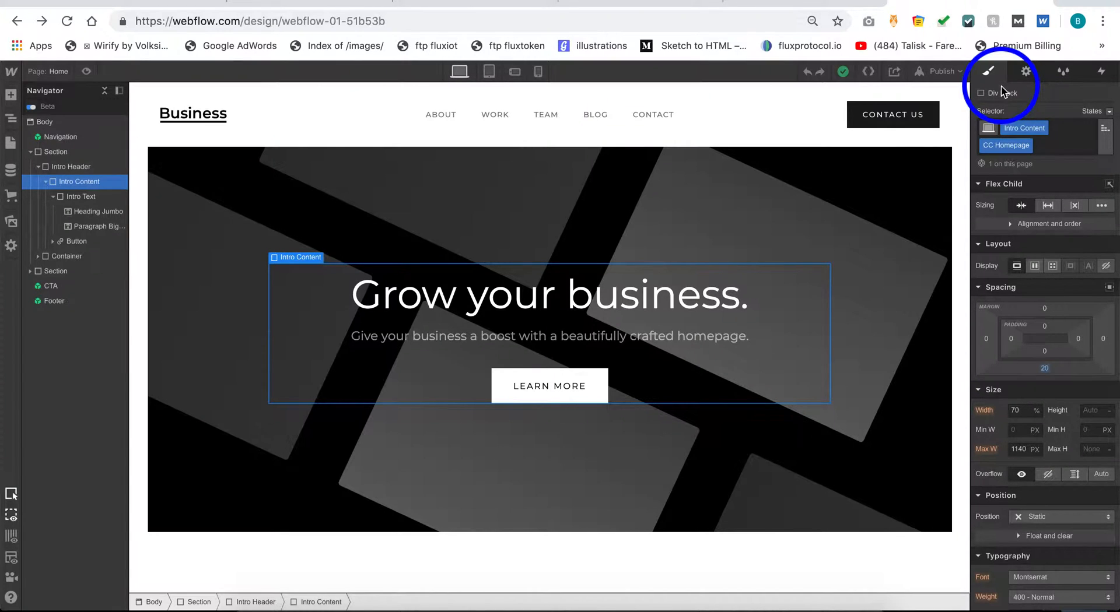
click(981, 184)
click(980, 202)
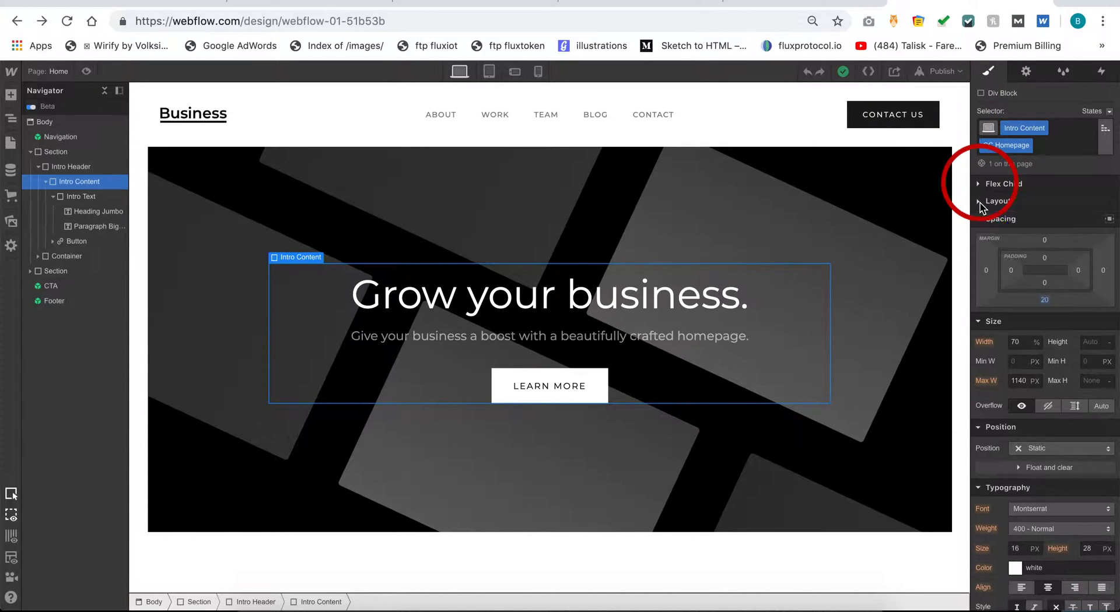
click(979, 221)
click(978, 236)
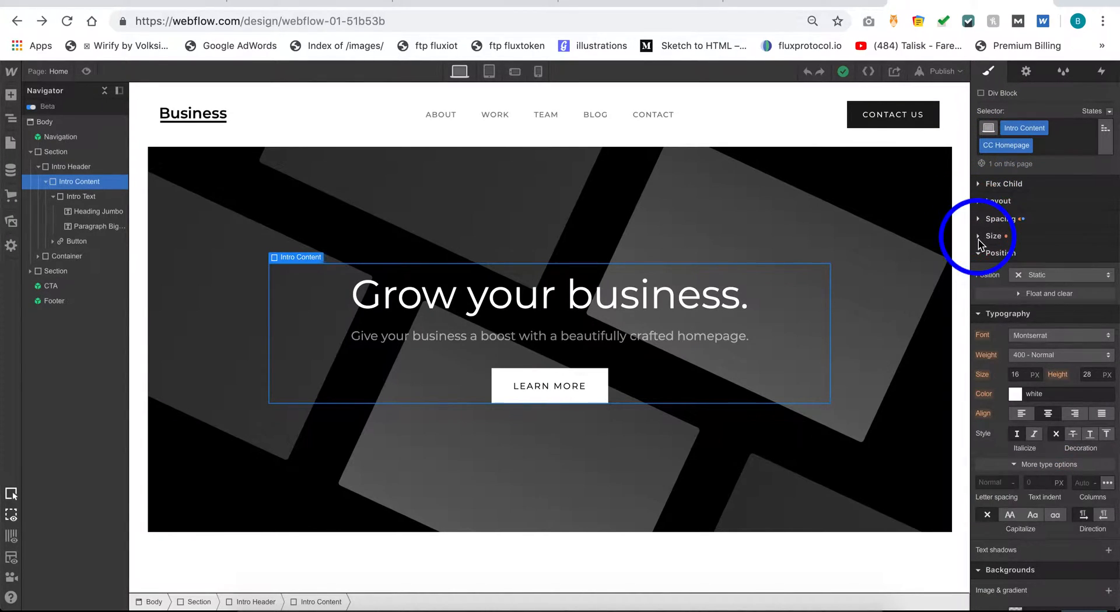
click(980, 253)
click(980, 272)
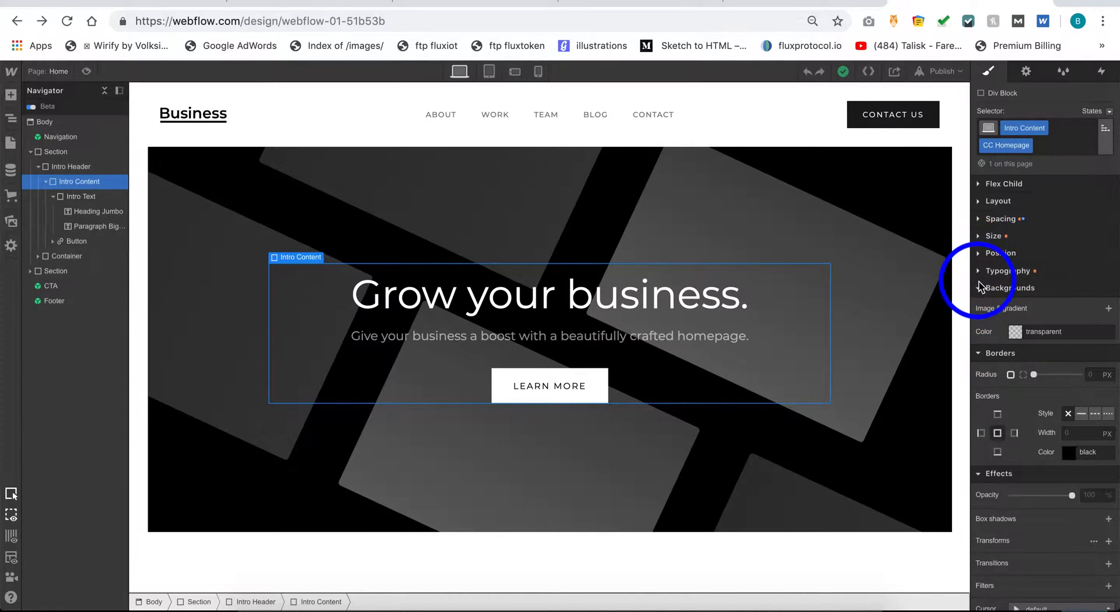
click(978, 290)
click(978, 307)
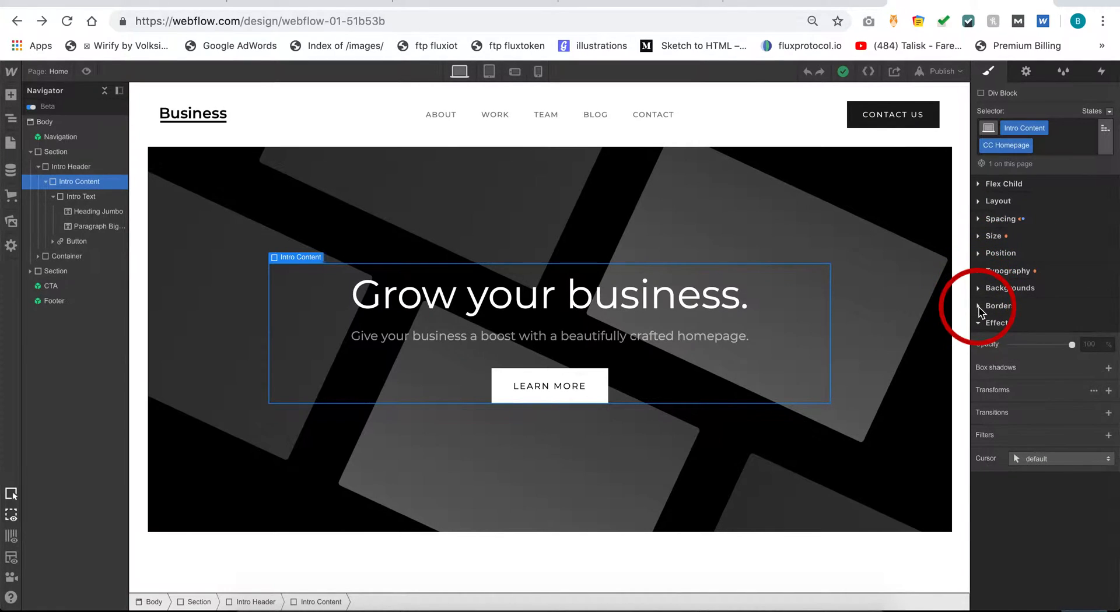
click(979, 323)
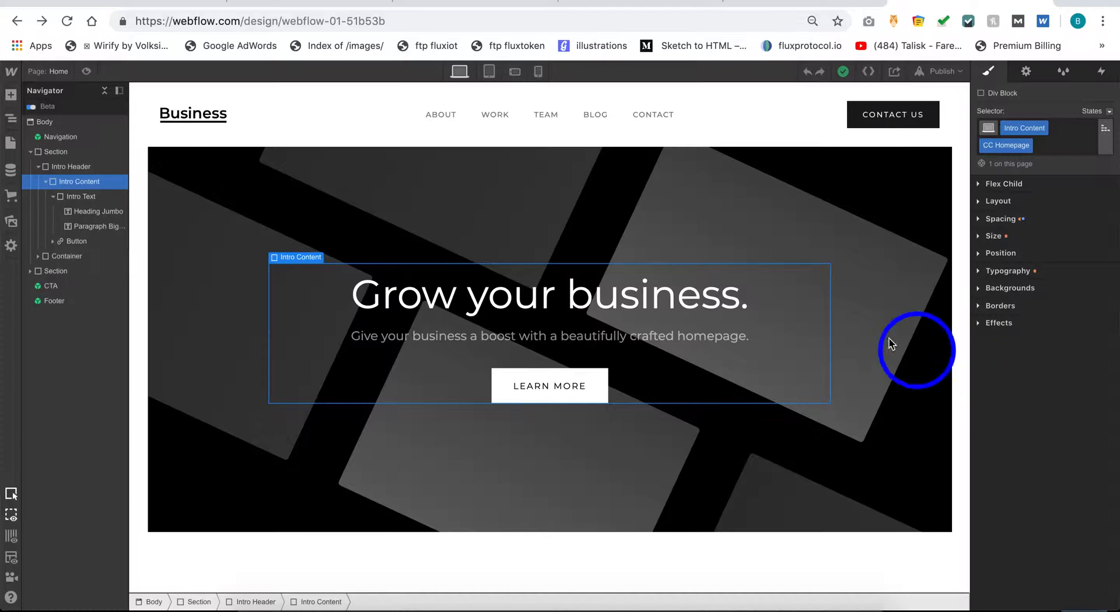
Select the Intro Header block and expand its Layout, Typography, Backgrounds and Spacing settings for review
click(534, 207)
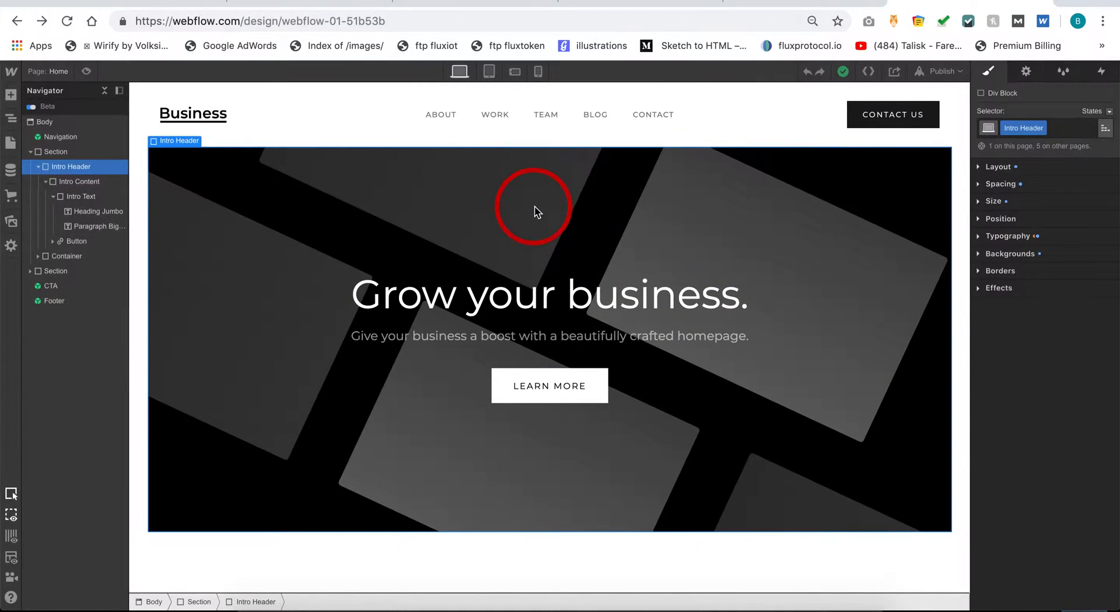
click(628, 118)
click(756, 197)
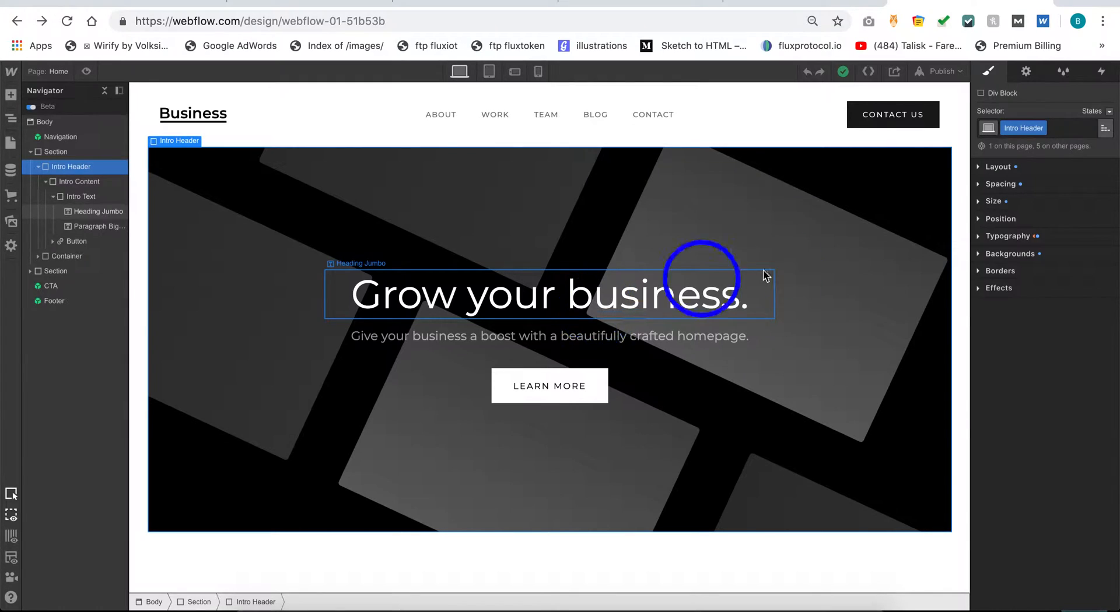
click(978, 167)
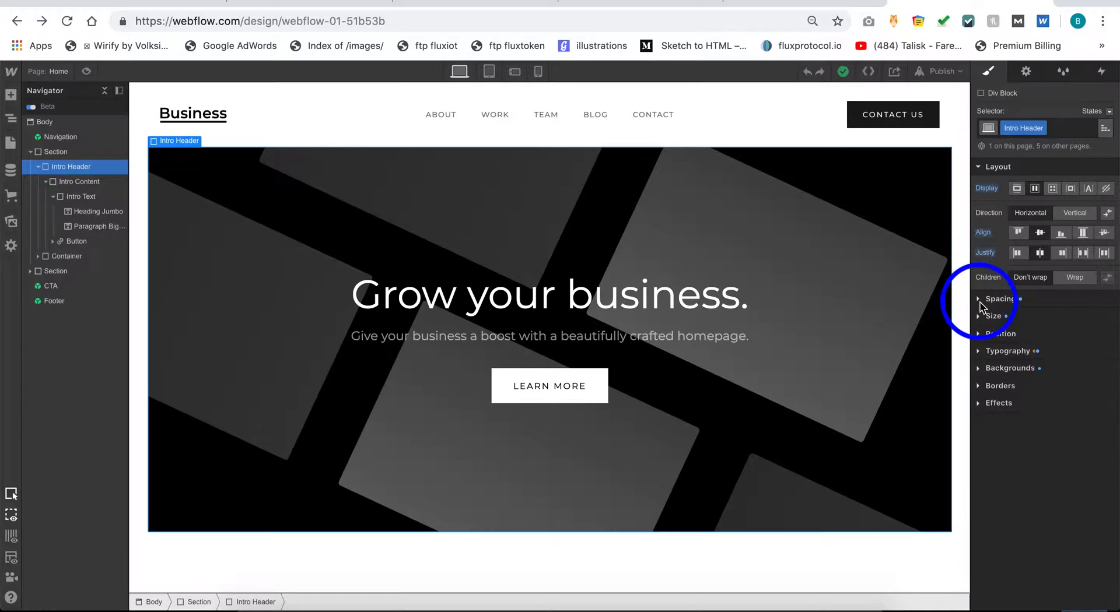
click(979, 353)
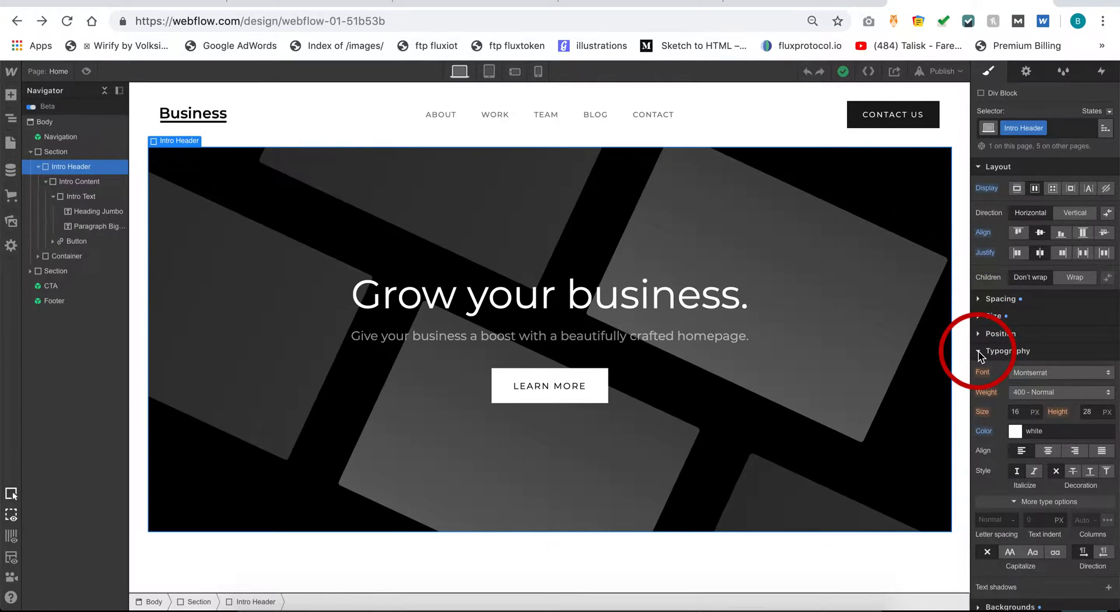
scroll(979, 353, down, 2)
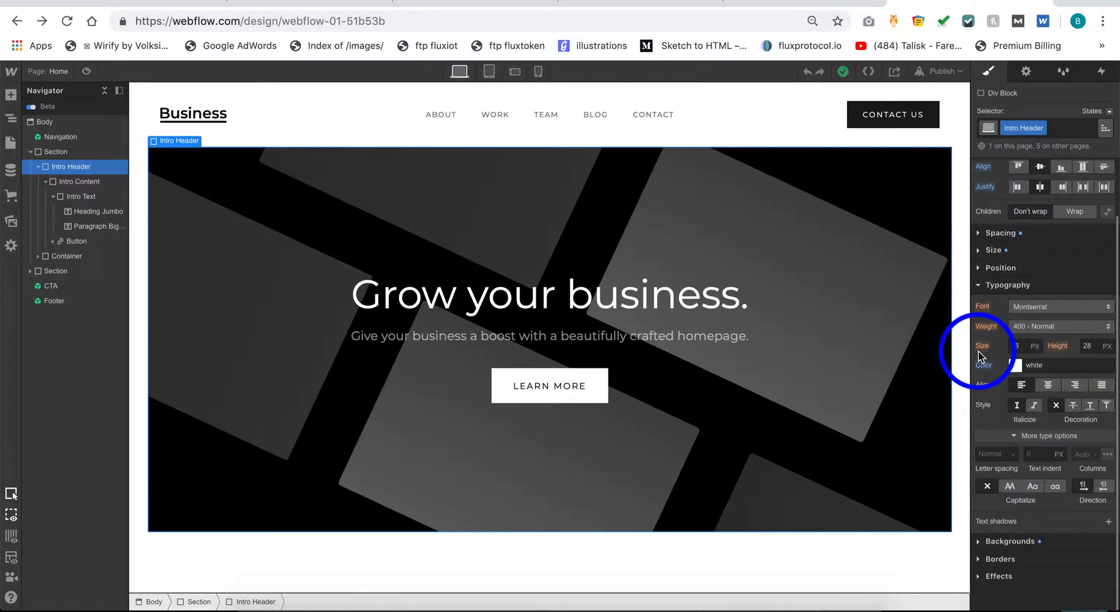
click(980, 542)
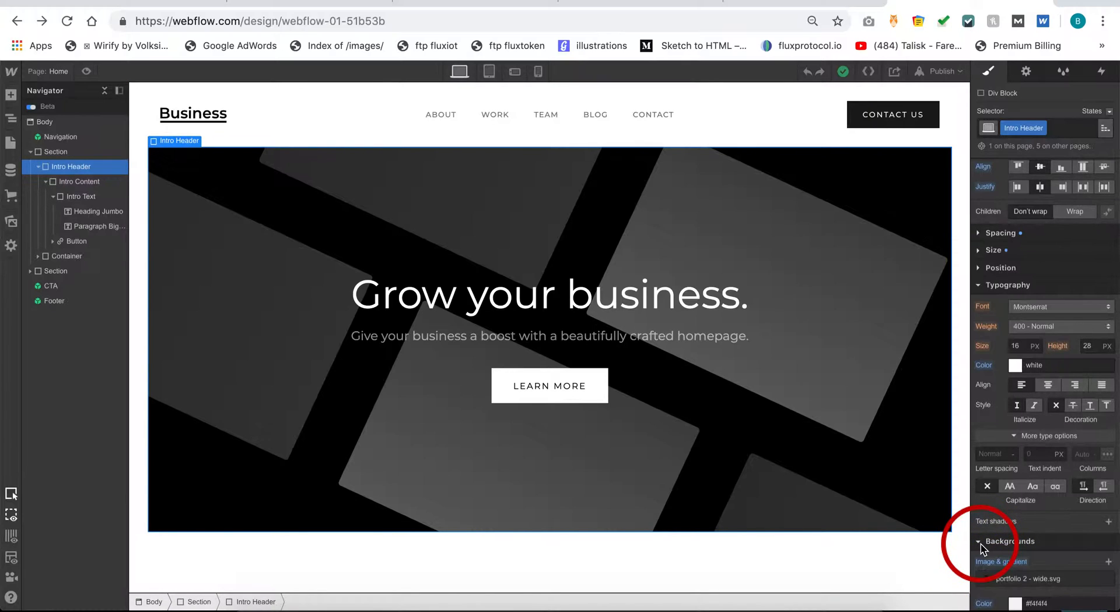
click(979, 233)
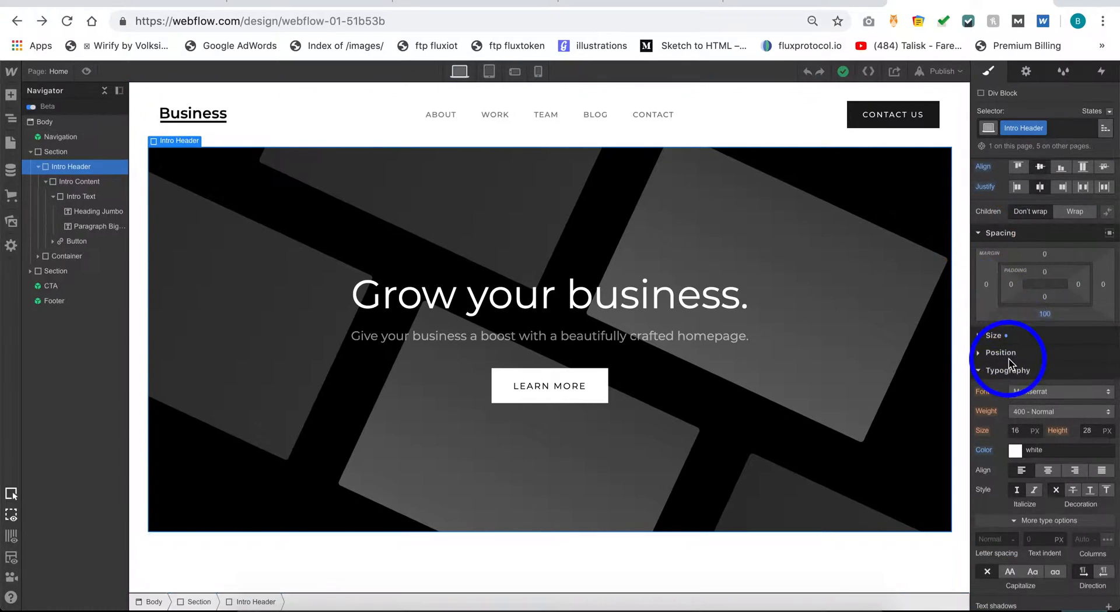
scroll(1009, 359, up, 2)
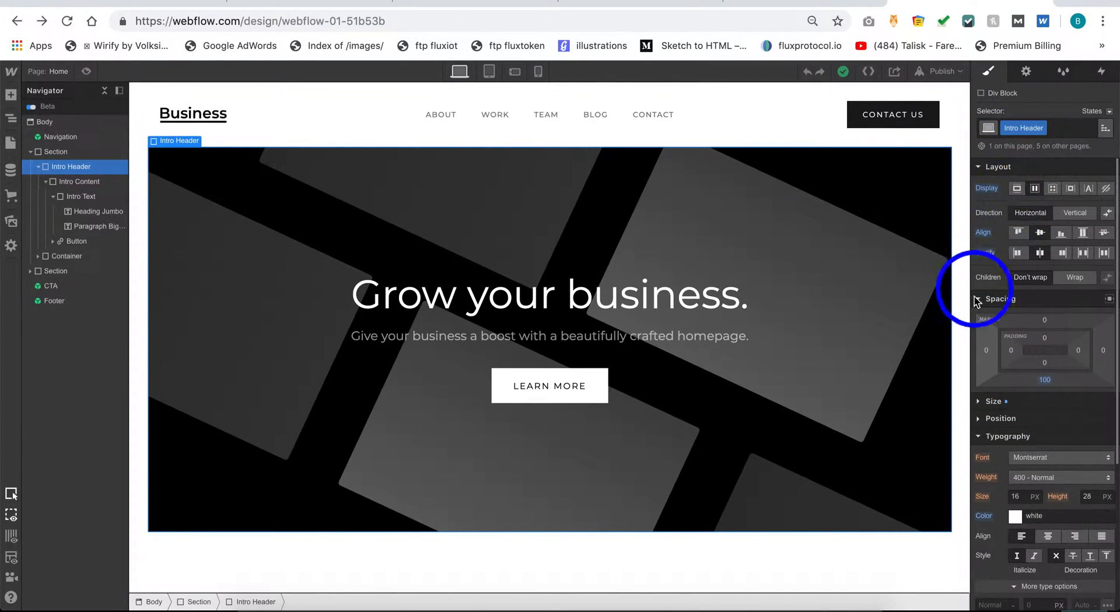
Try block display on the Intro Header, and switch it back to flex
click(662, 289)
click(799, 221)
click(1038, 254)
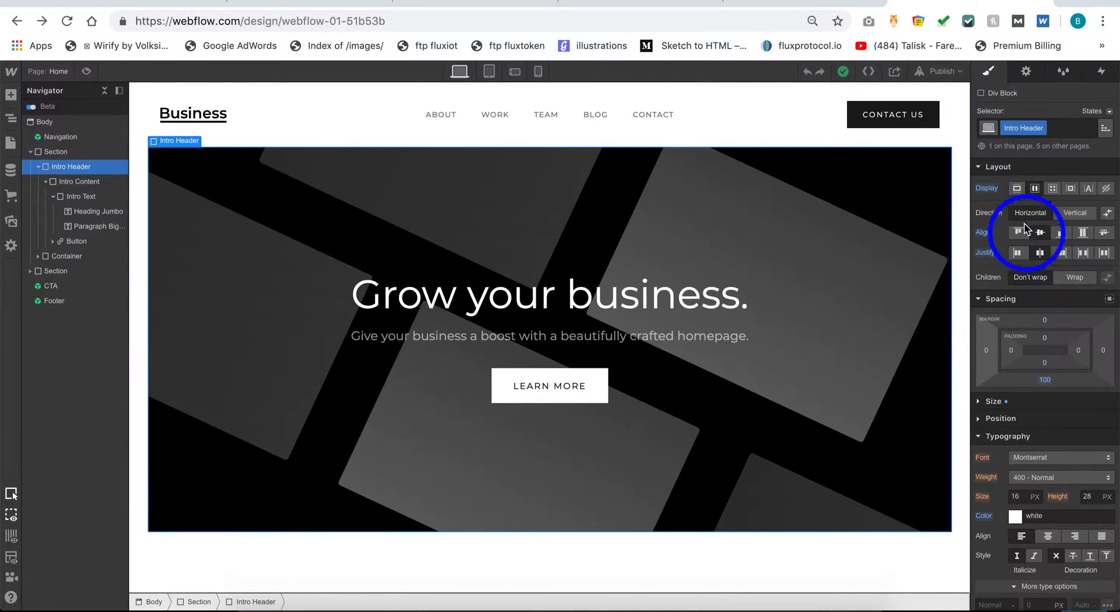
click(1016, 194)
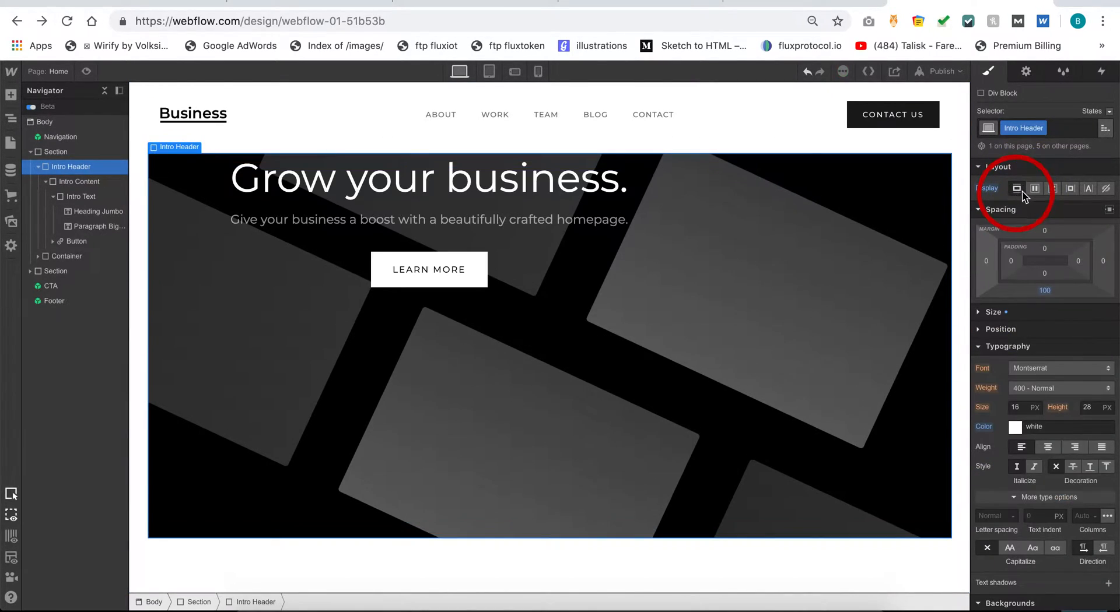
click(1030, 190)
Set the Intro Header's left margin to 16 and its left padding to 39
scroll(1012, 311, down, 2)
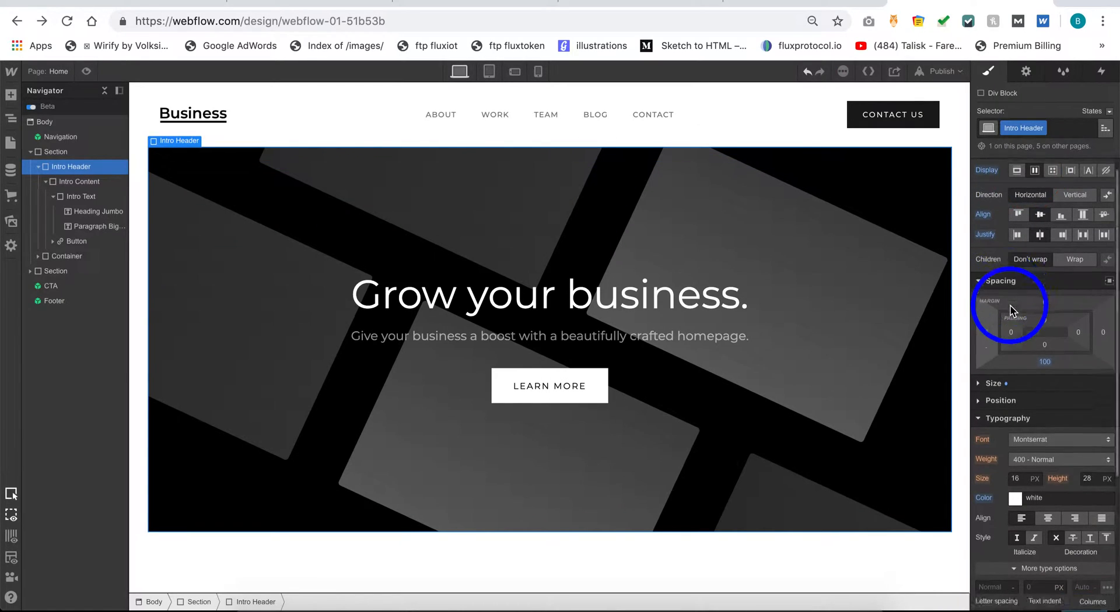
scroll(1012, 311, up, 2)
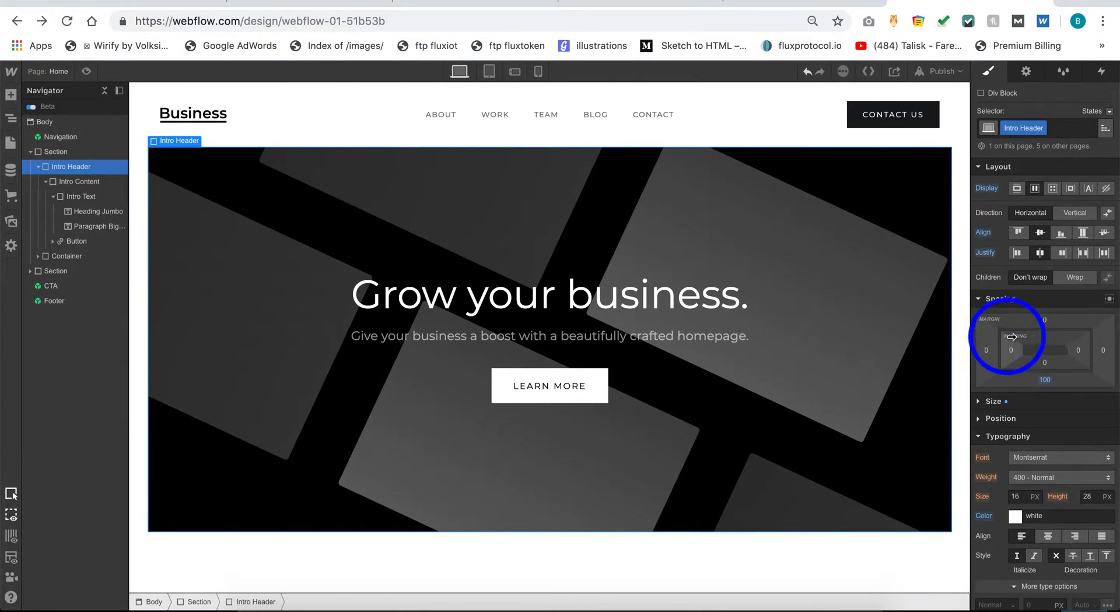
drag(1016, 350, 957, 354)
scroll(994, 470, down, 5)
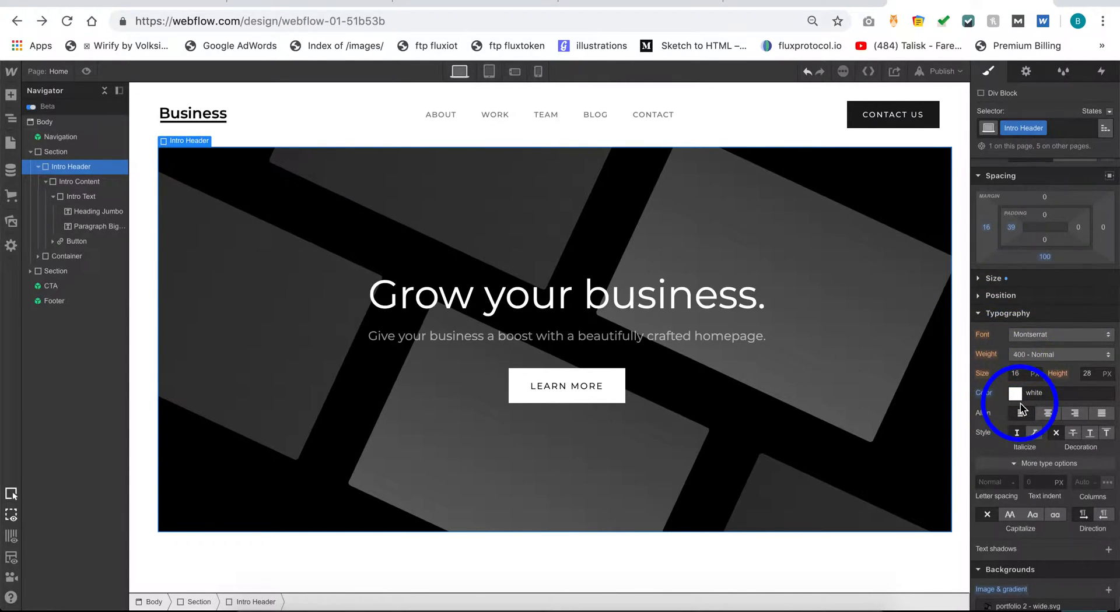
scroll(1021, 406, down, 2)
Select the hero heading's text and examine its typography, extra type options and background settings
click(589, 306)
double_click(589, 305)
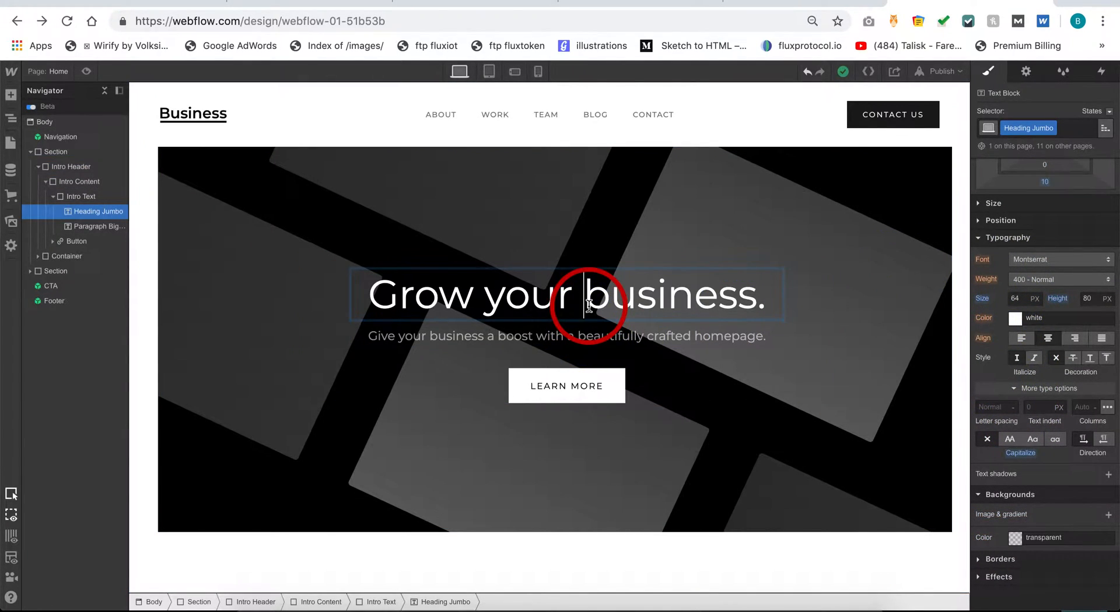
triple_click(589, 305)
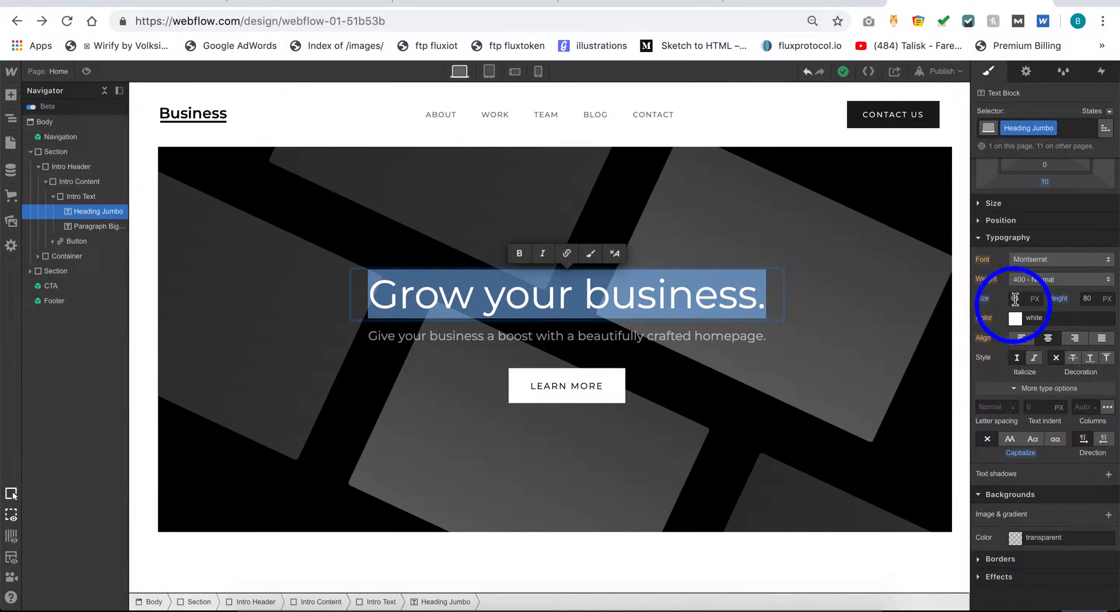
scroll(999, 375, up, 1)
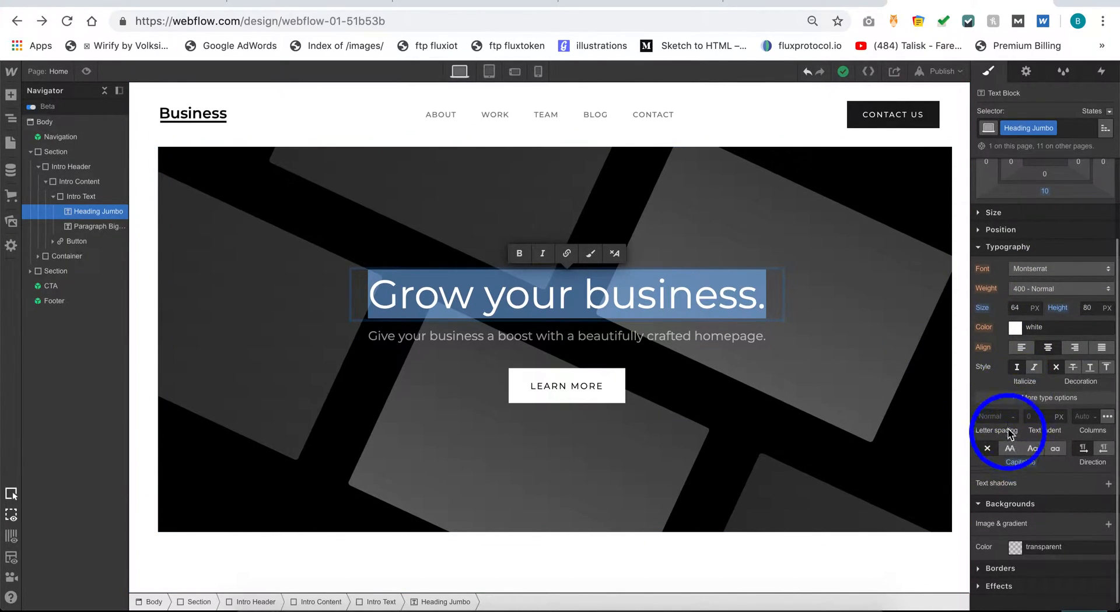
click(1015, 402)
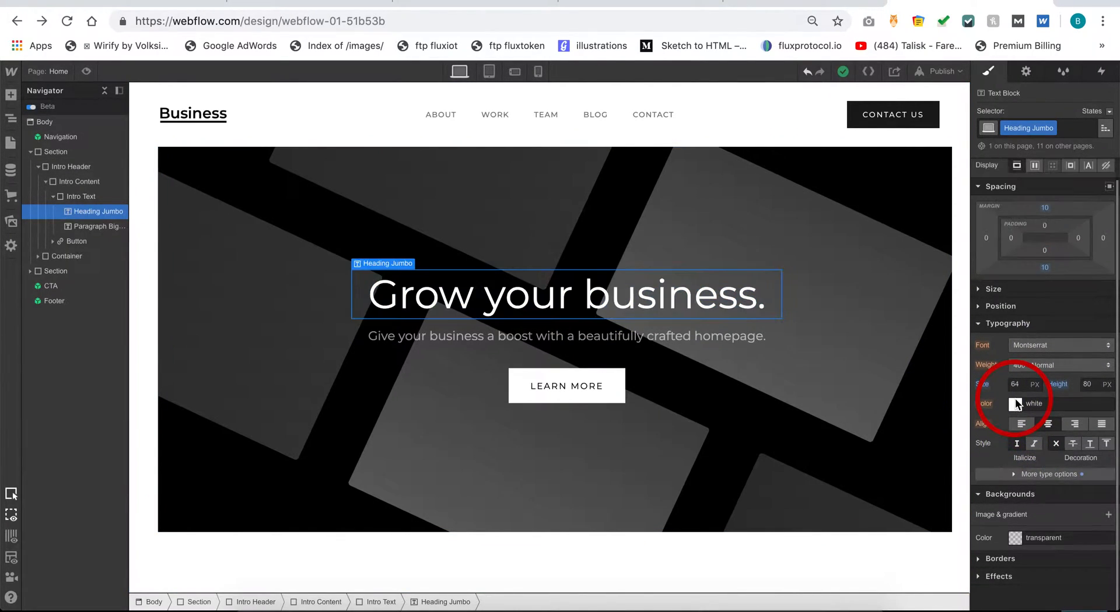
click(1015, 477)
scroll(1015, 477, down, 2)
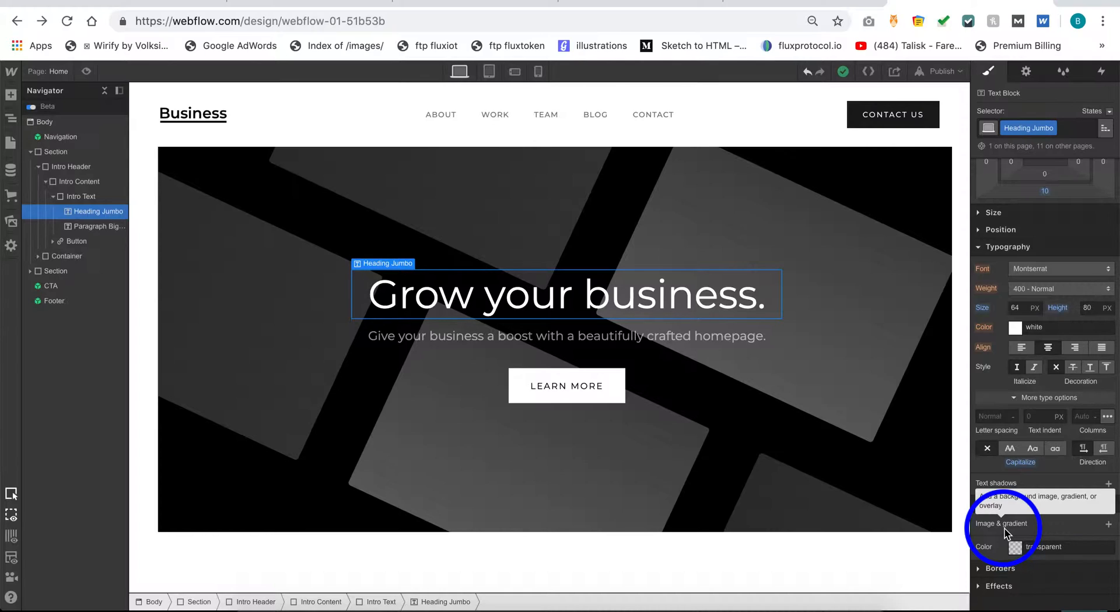
scroll(1006, 365, down, 1)
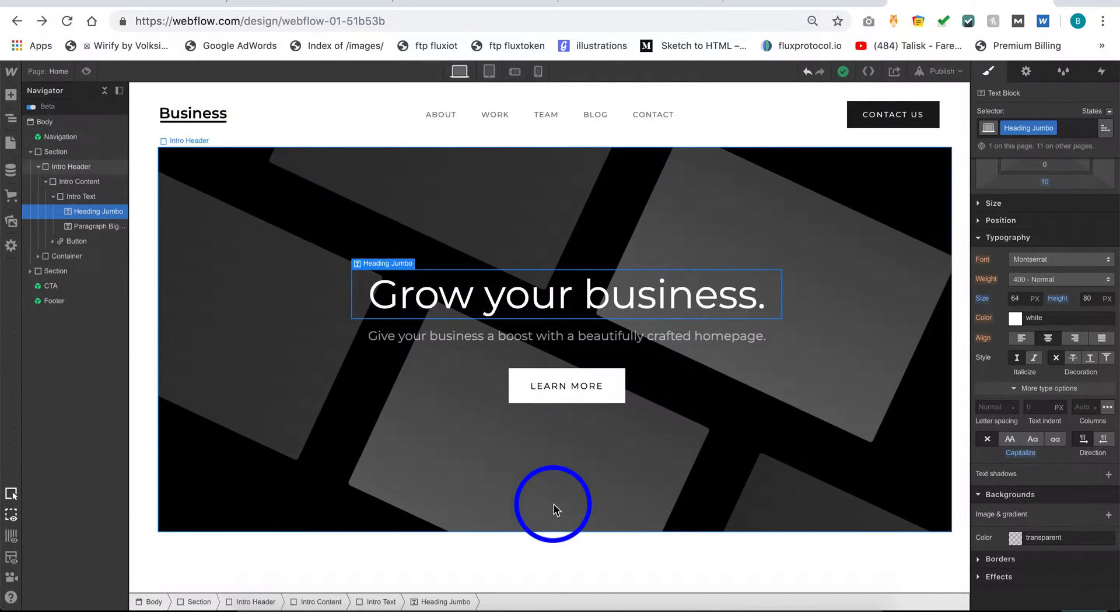
Select the first section, view the color picker for its background, and close it without choosing a color
click(87, 166)
click(69, 153)
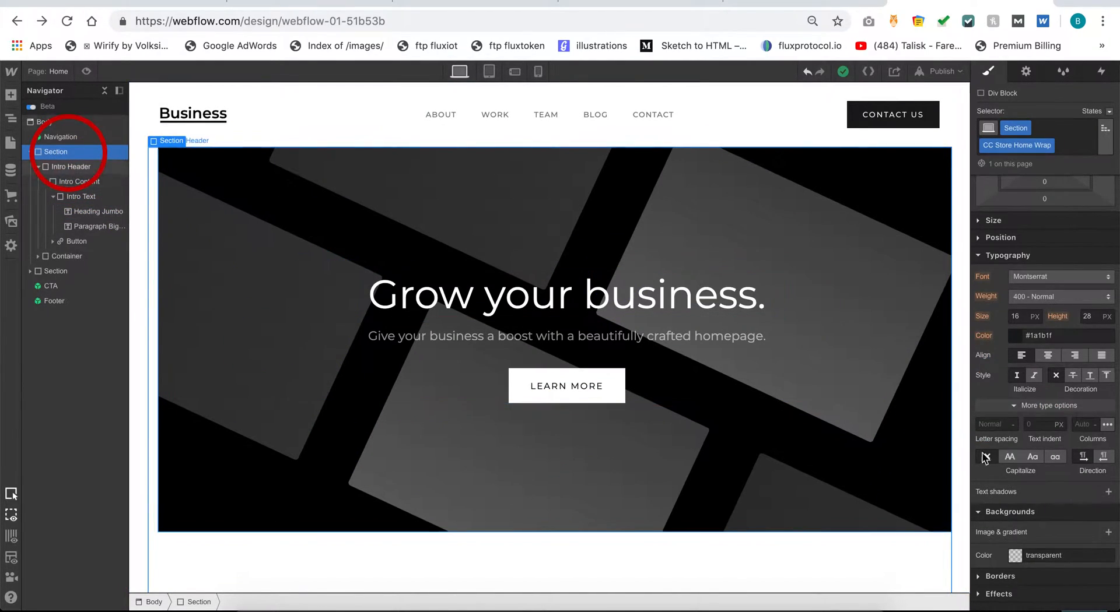
scroll(1011, 497, down, 1)
click(1014, 538)
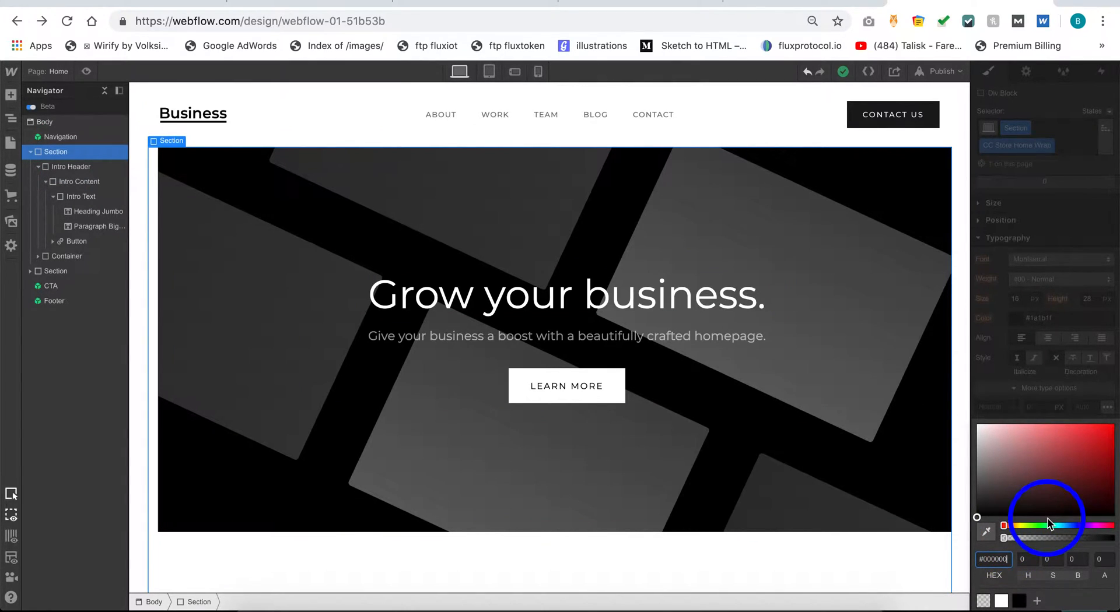
click(1030, 384)
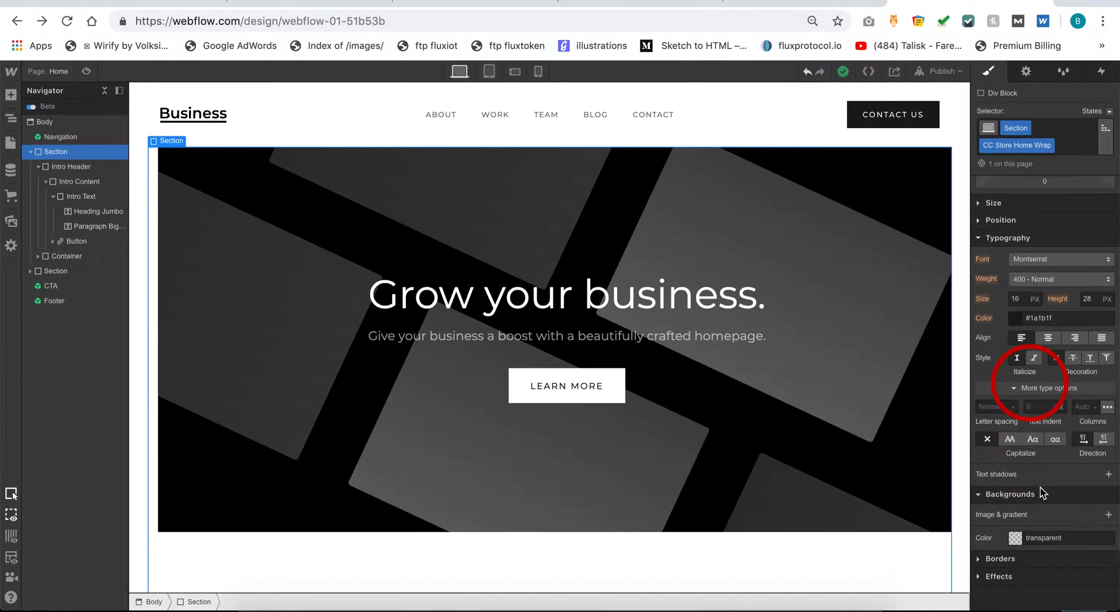
Add the default example-bg.png image as the first section's background and close the background settings
click(1108, 515)
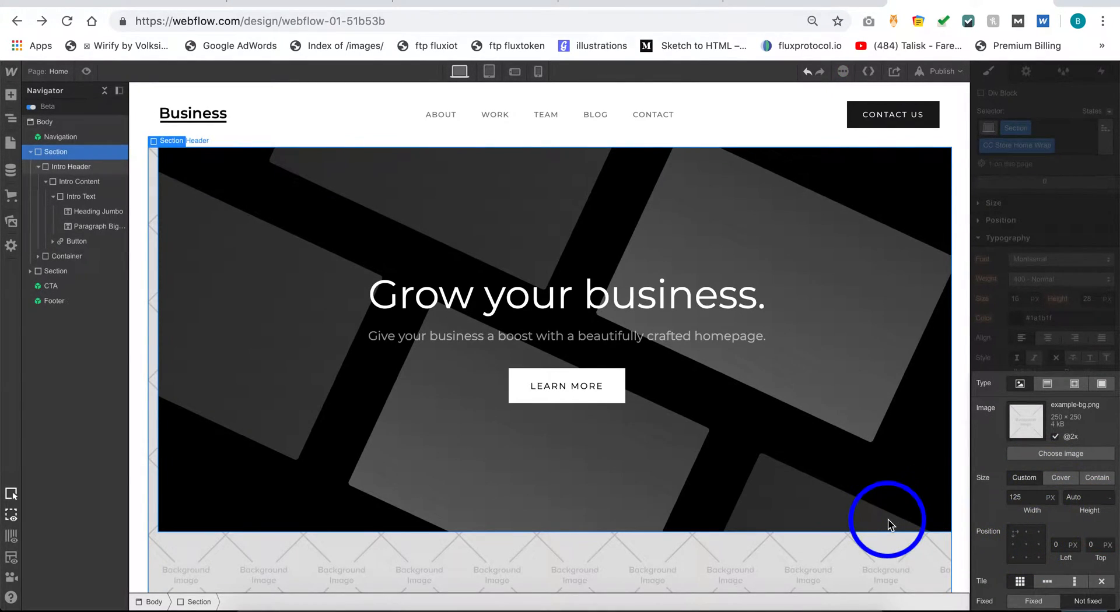
scroll(888, 519, down, 7)
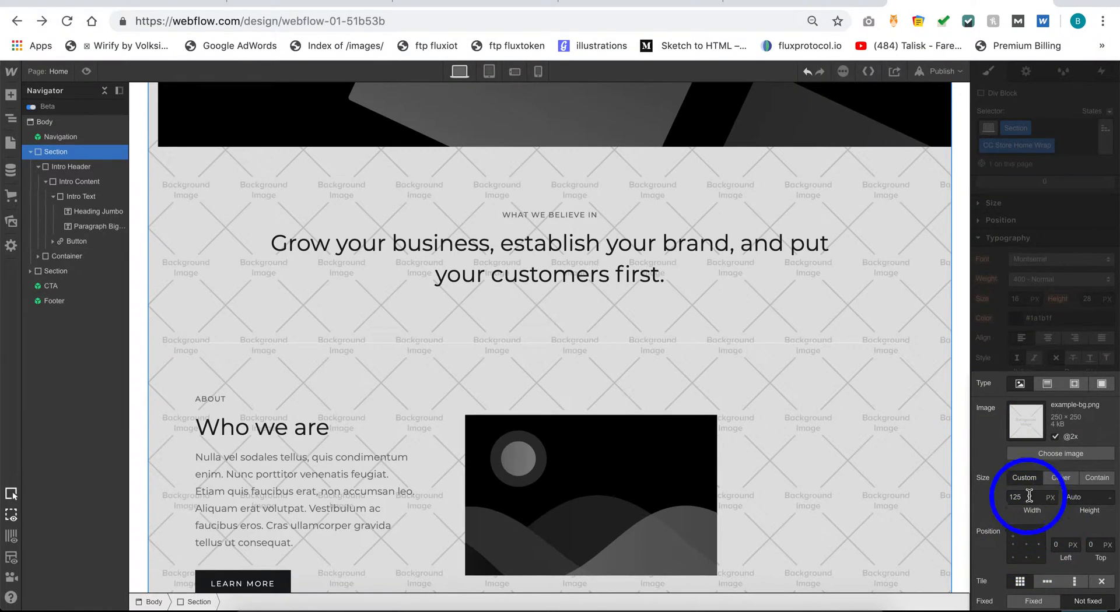
click(1038, 344)
click(1024, 493)
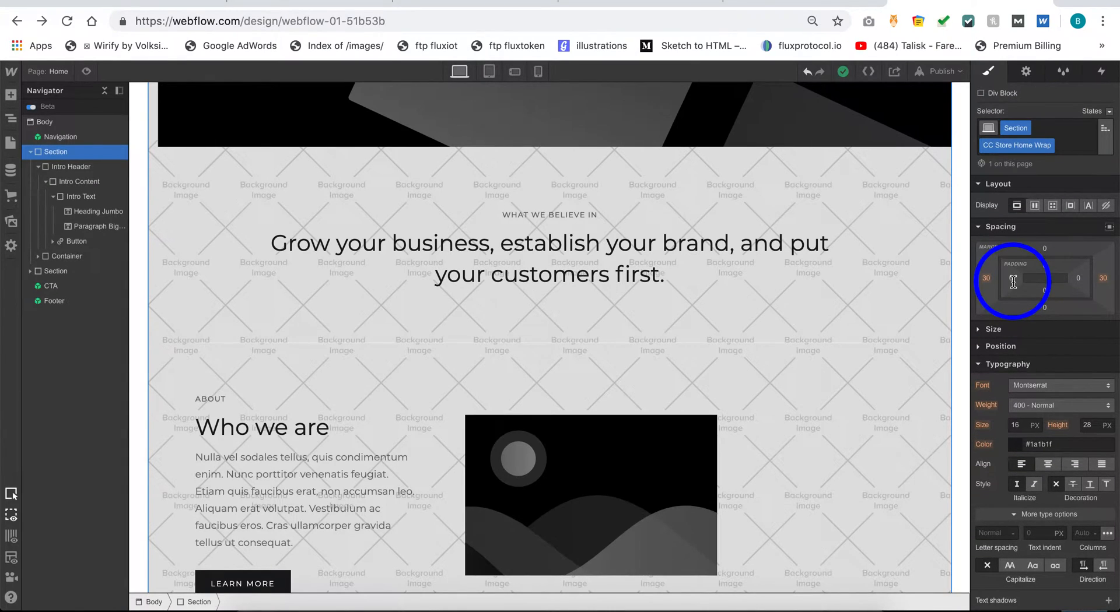
Examine the element settings of the first section, the Navigation symbol and the Intro Header
click(1025, 71)
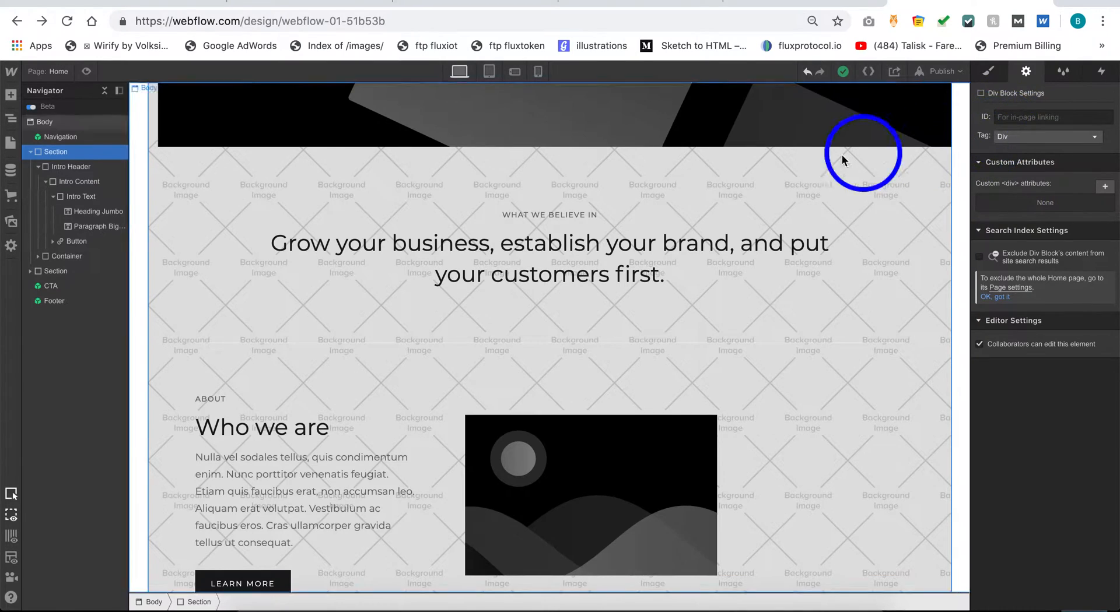
scroll(842, 155, up, 7)
click(806, 184)
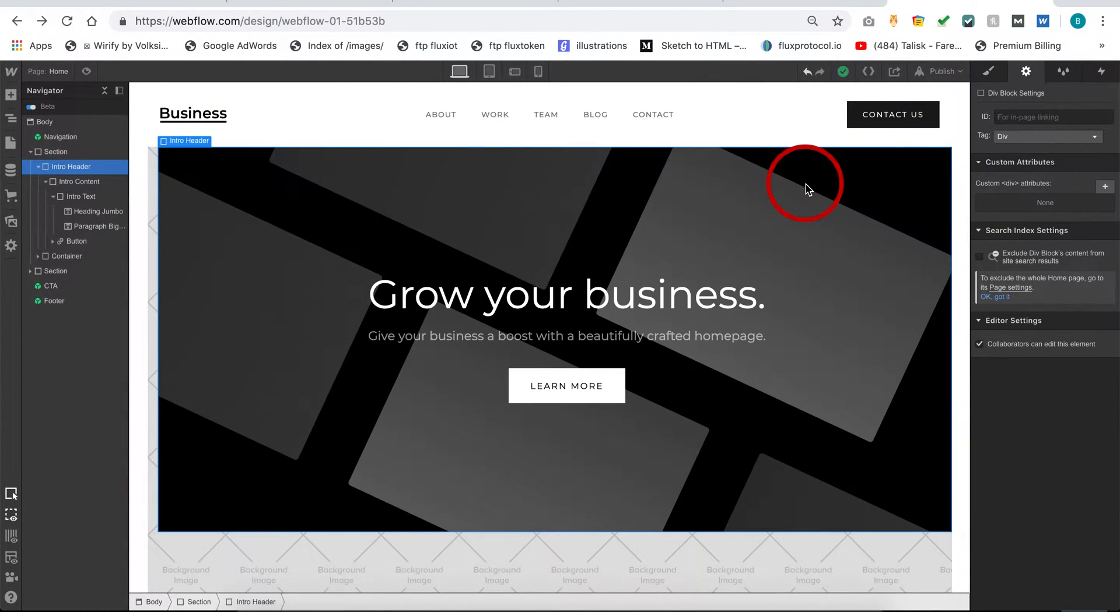
click(765, 145)
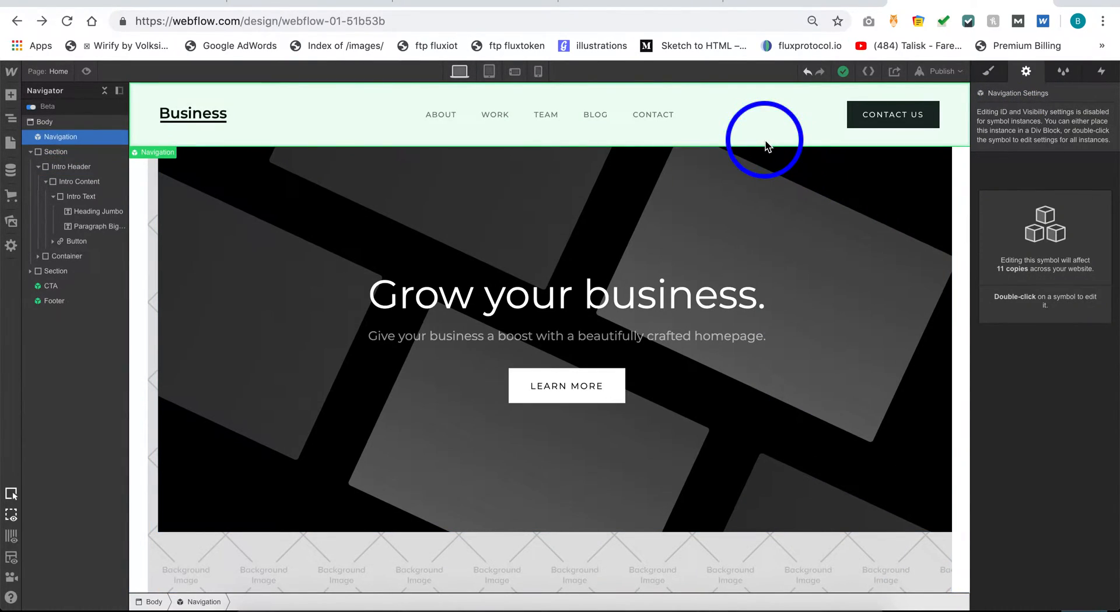
click(763, 196)
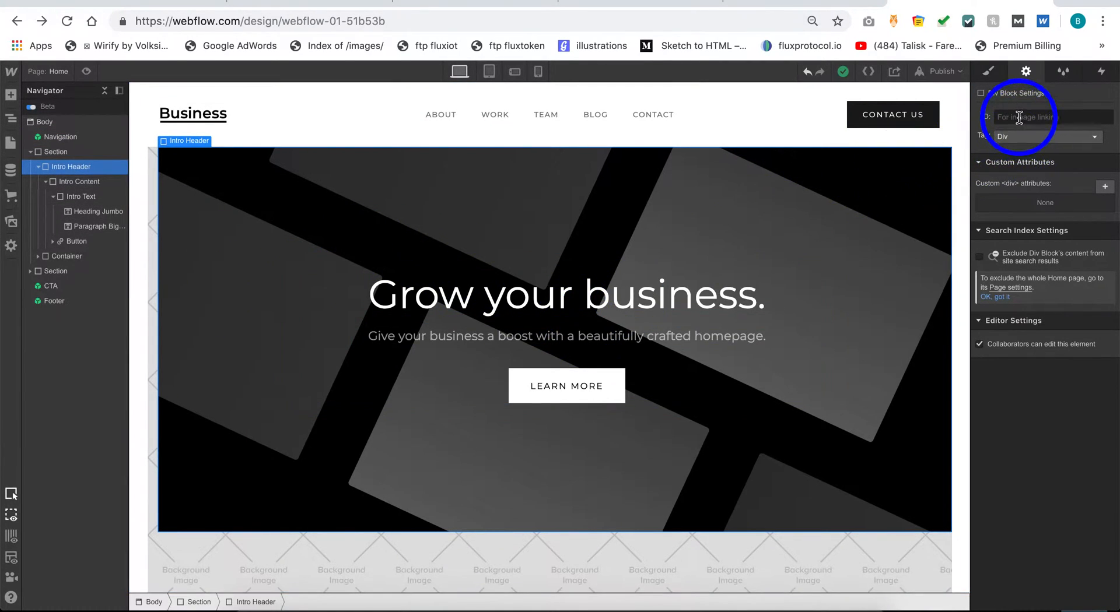
View the Style Manager and the interaction triggers, and return to the Intro Header's style settings
click(1063, 72)
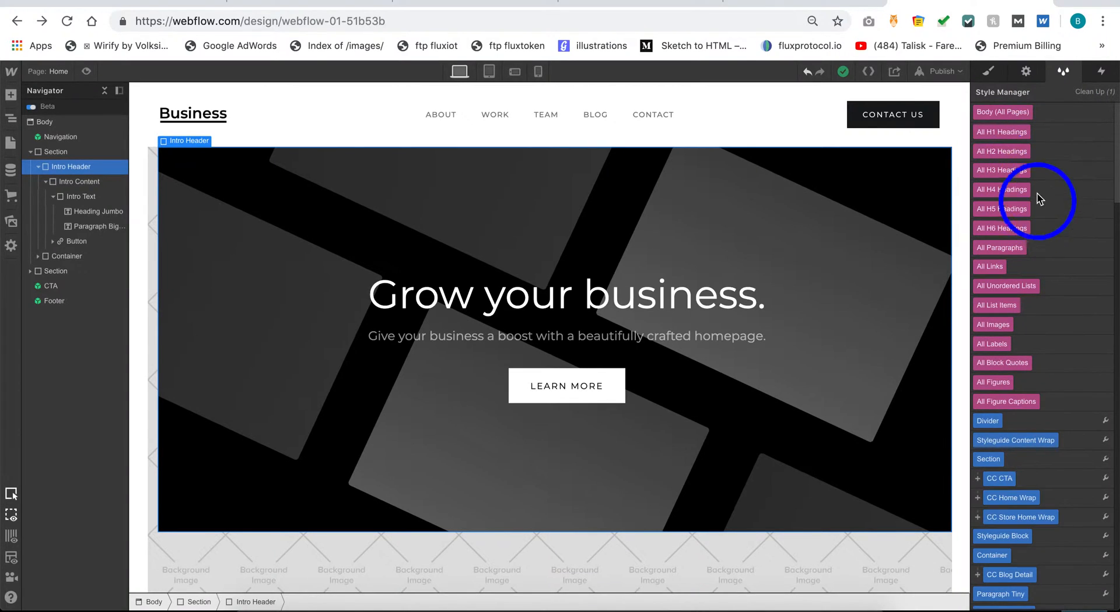
click(1100, 71)
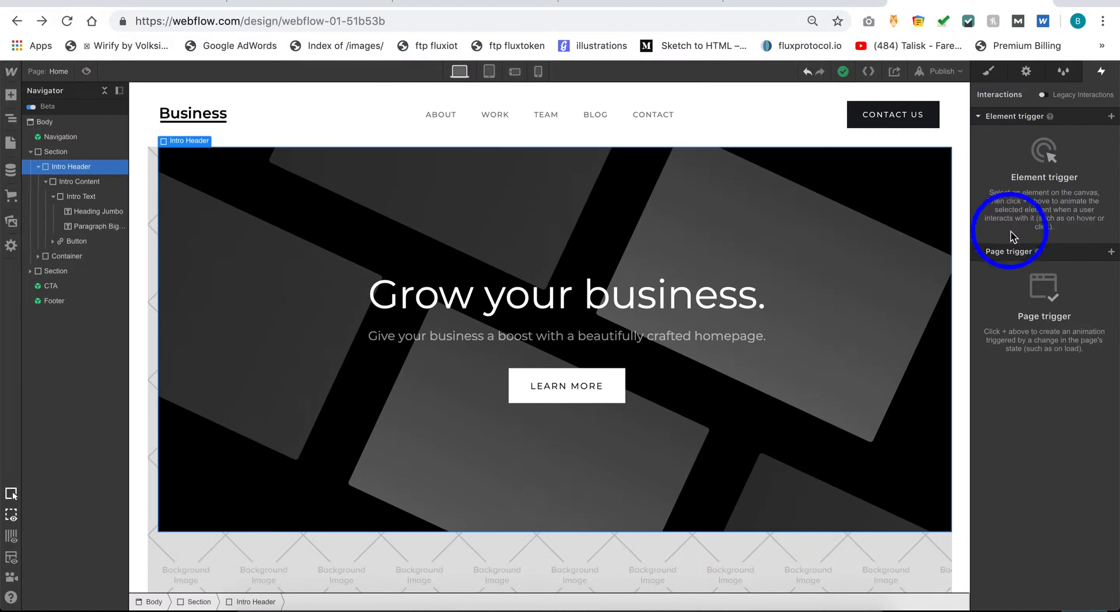
click(988, 72)
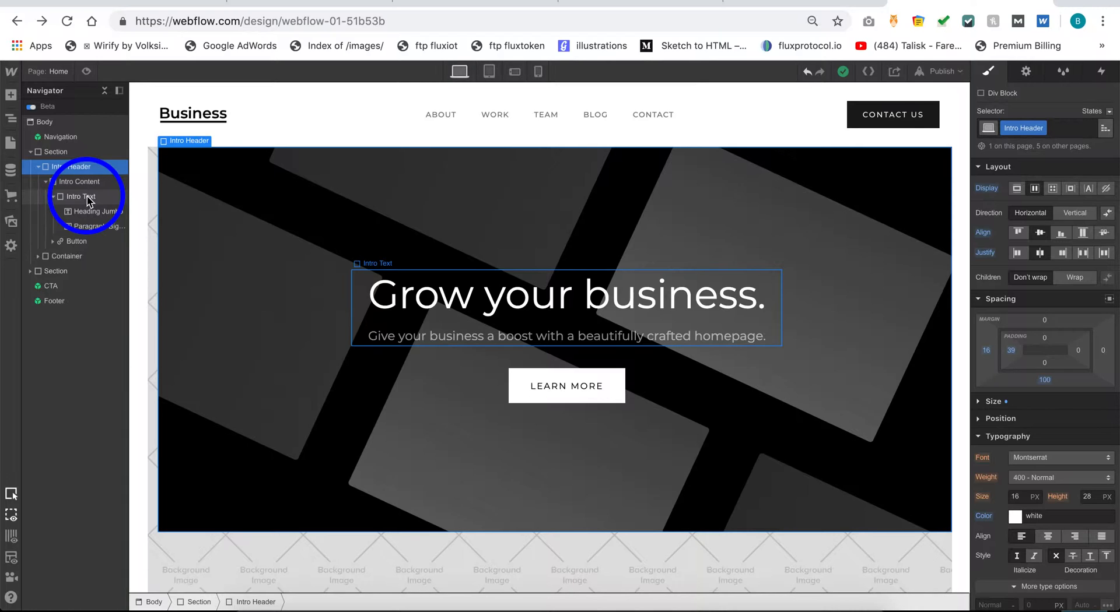
Add a Columns element with three equal columns and place it between the Navigation and the first section
click(11, 96)
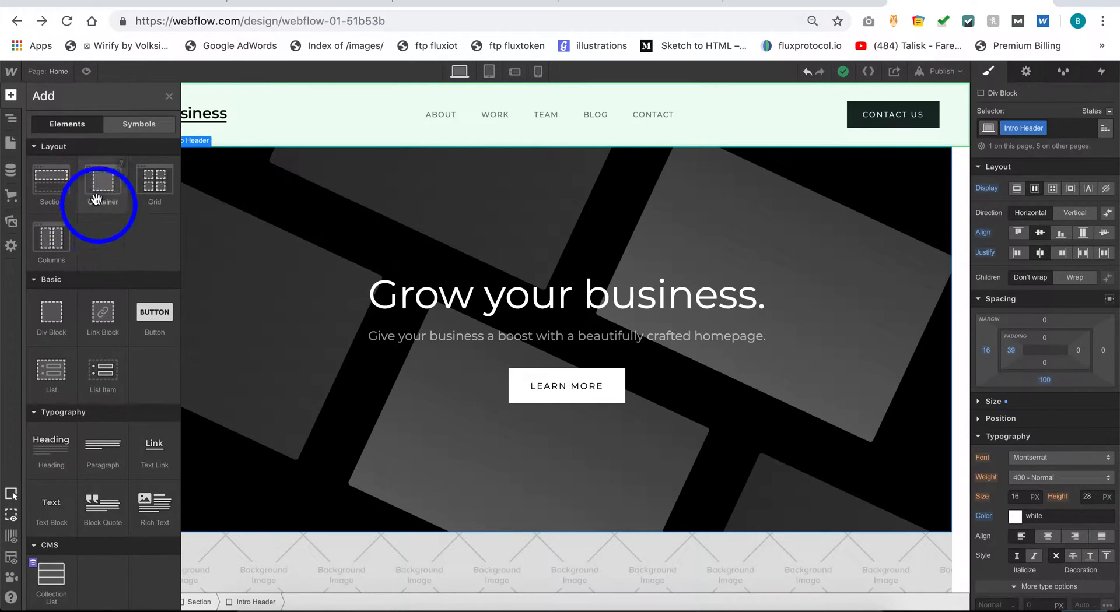
scroll(86, 249, down, 3)
scroll(86, 250, up, 3)
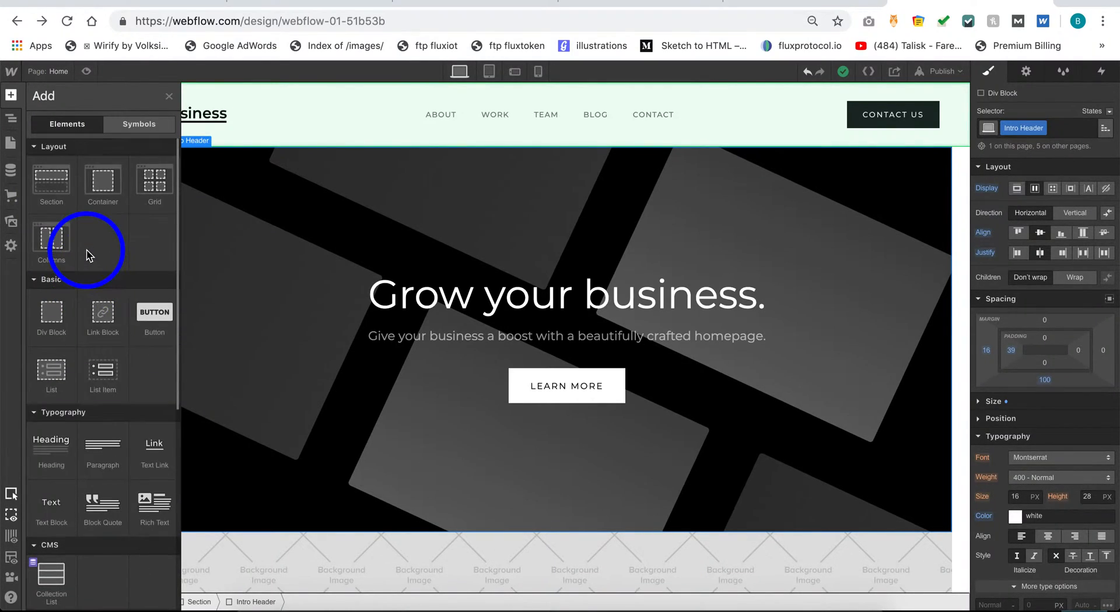
drag(58, 247, 275, 163)
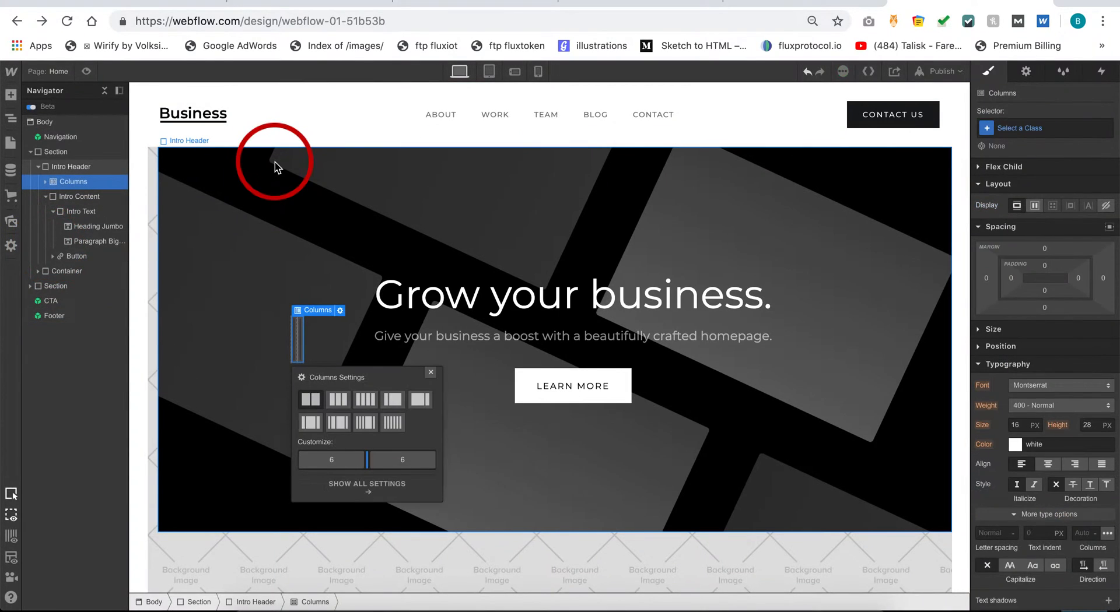
click(338, 399)
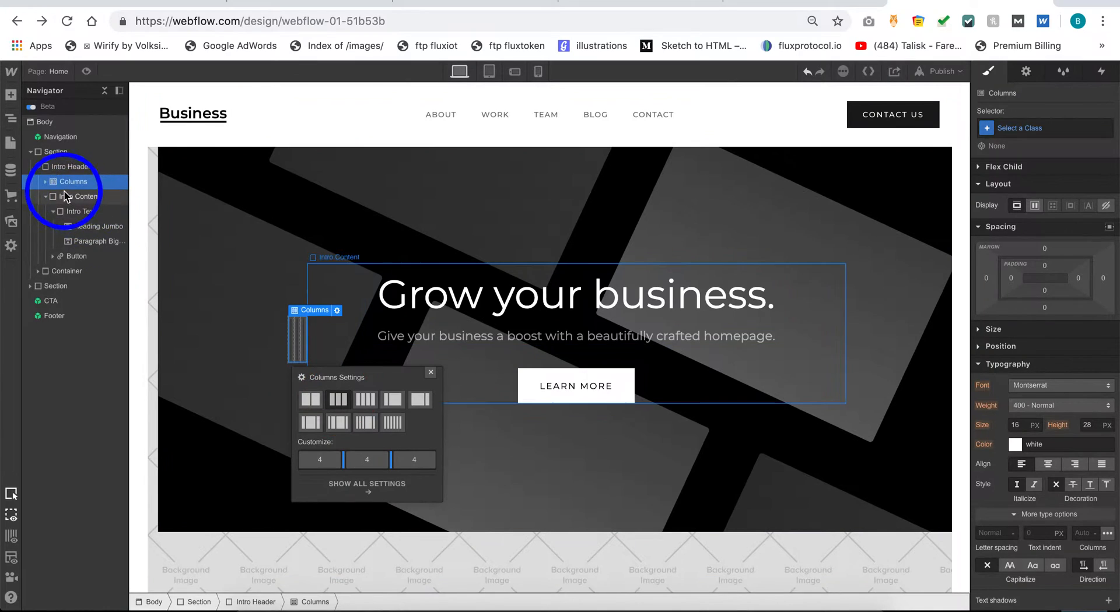
drag(61, 181, 51, 152)
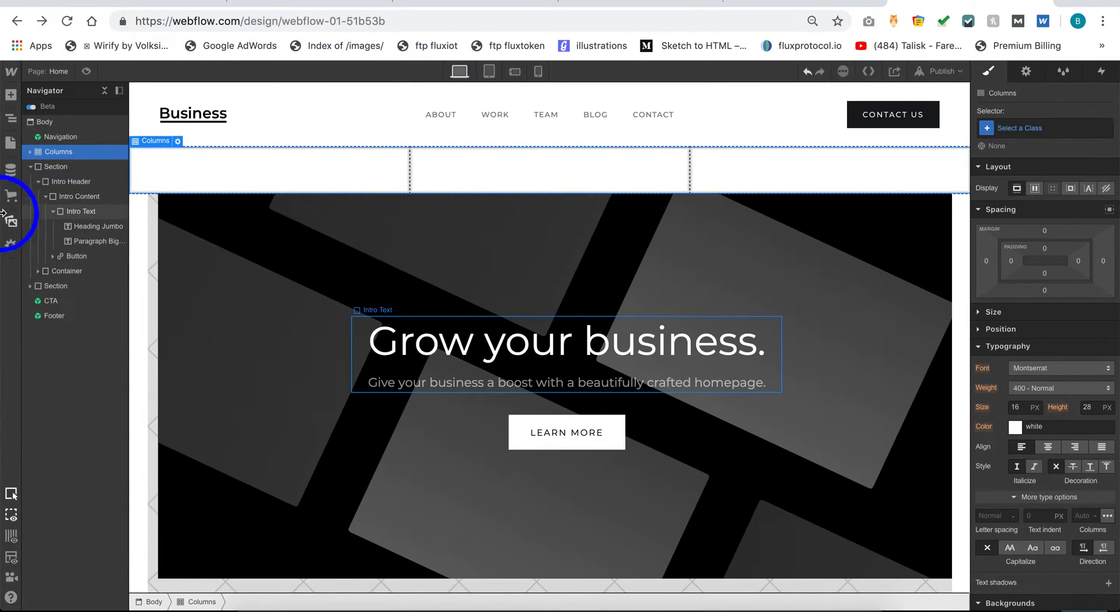
Add a Div Block inside the middle column of the three-column row
click(17, 92)
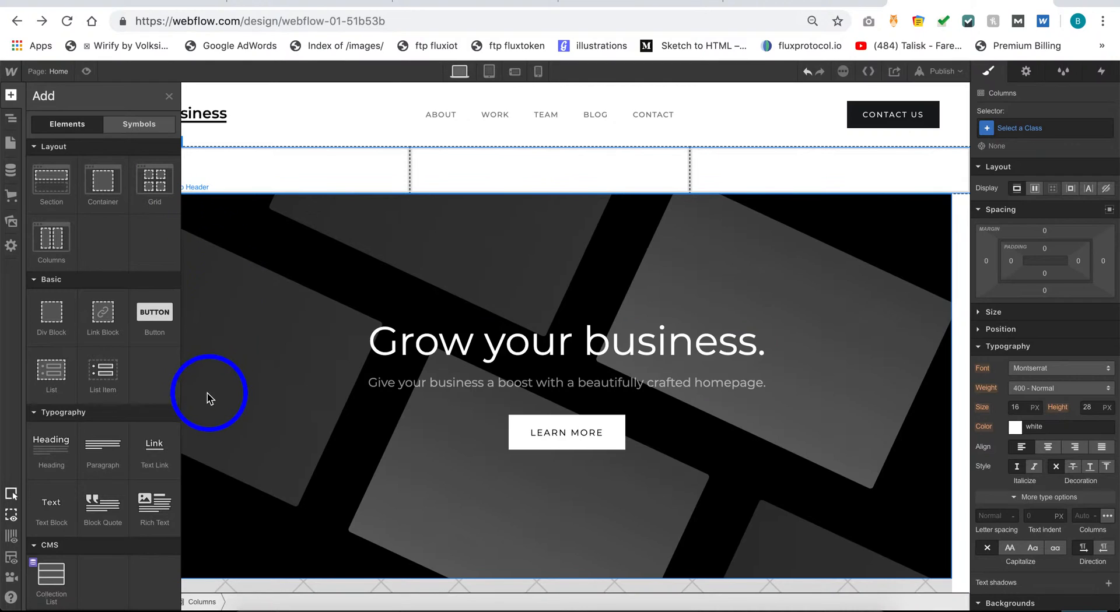
key(a)
key(a)
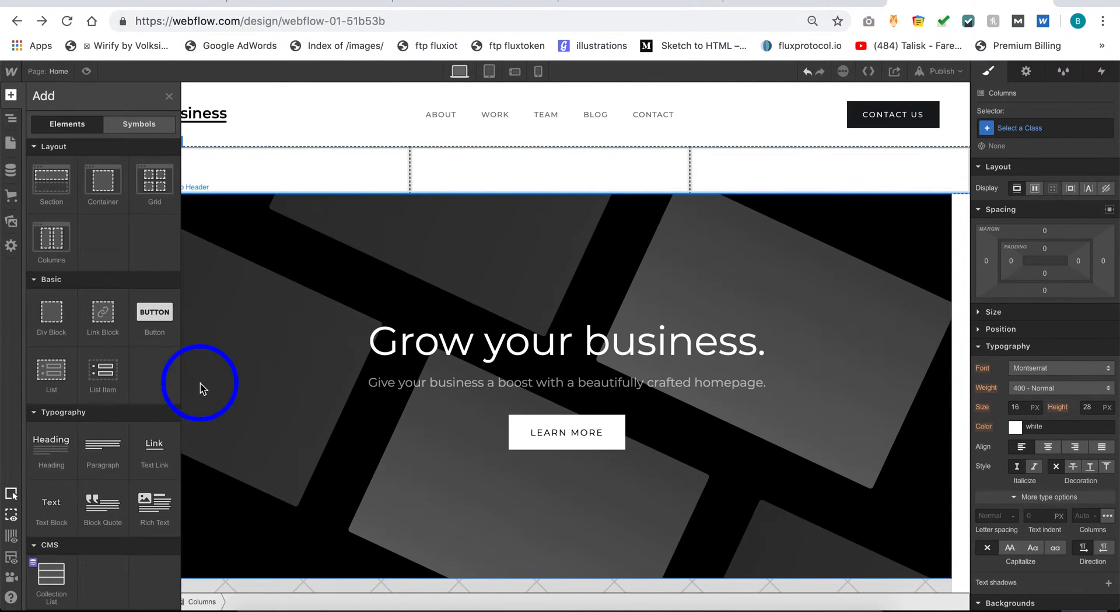
drag(55, 318, 539, 189)
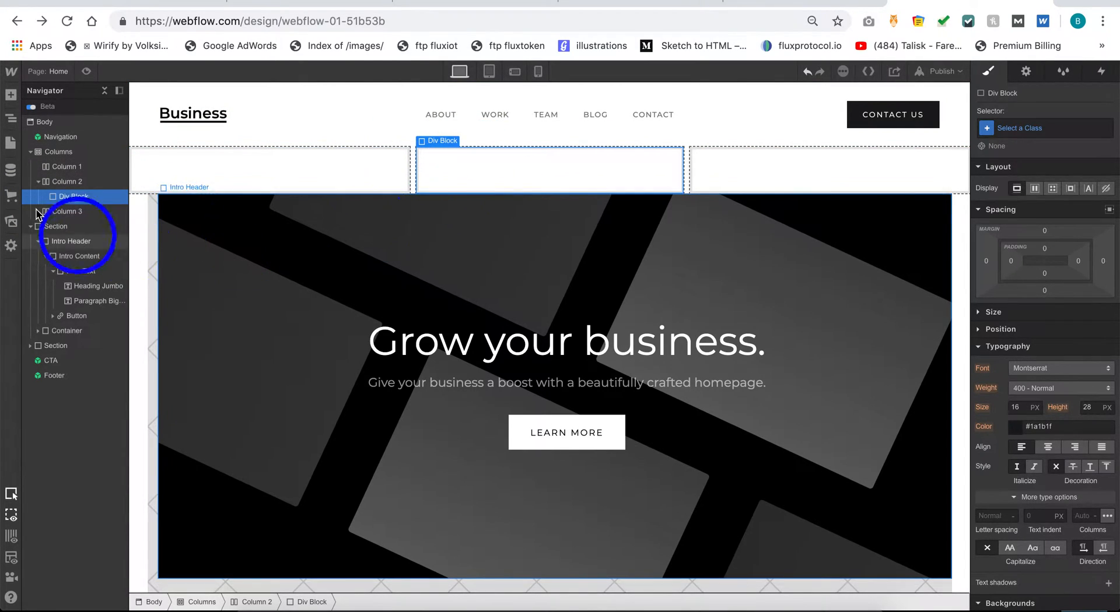
Add an H1 Heading element inside the middle column's Div Block
click(12, 94)
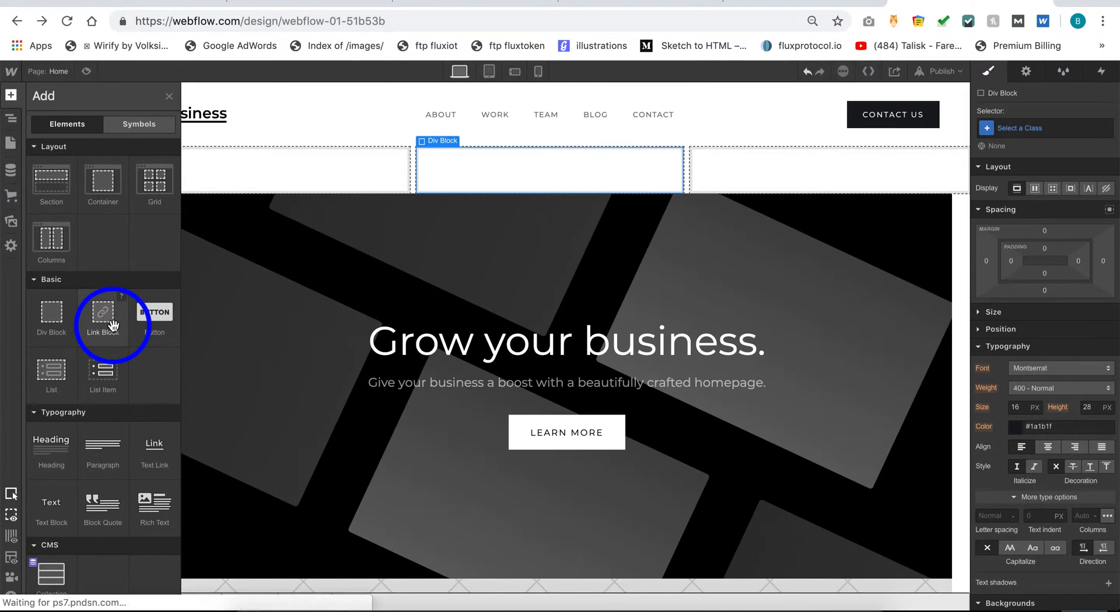
scroll(113, 326, down, 4)
scroll(114, 325, down, 2)
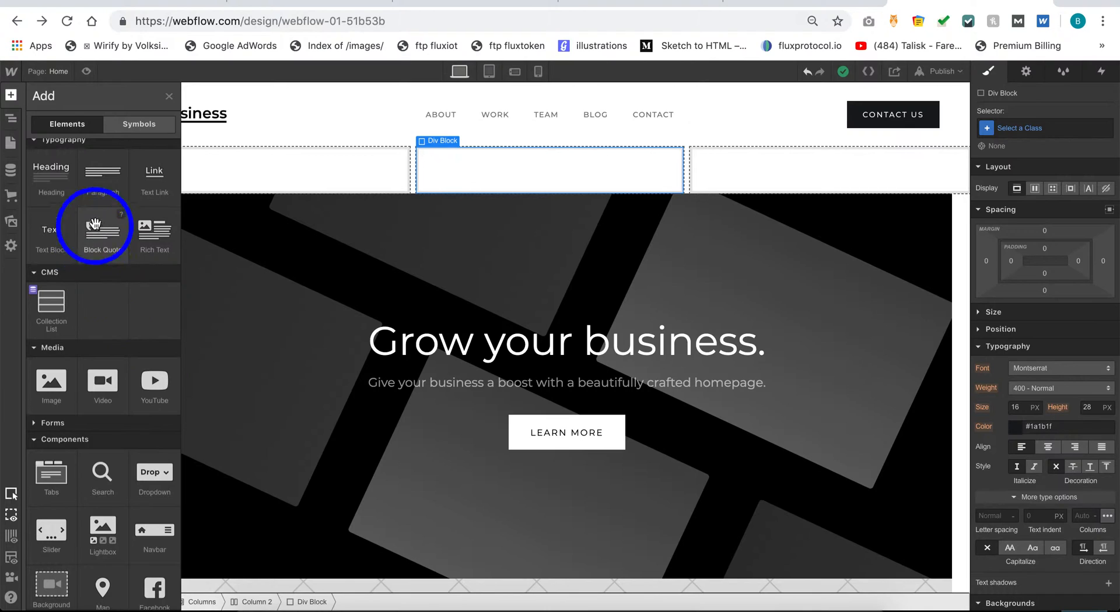
drag(55, 183, 530, 157)
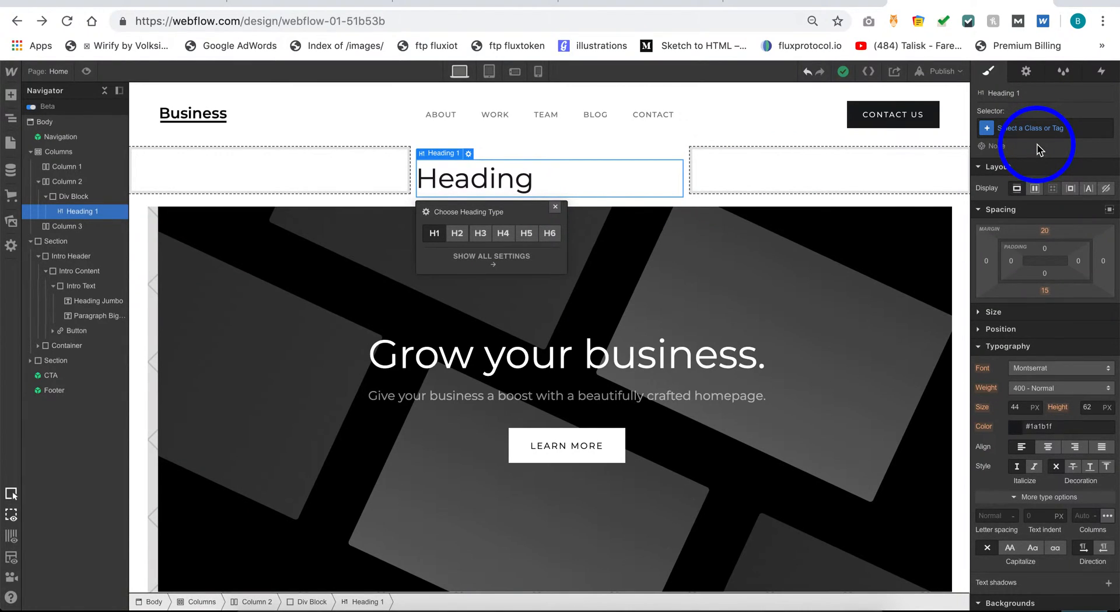
Examine the available media, form and component elements, including the expanded Forms group, and the site's image assets
click(10, 94)
scroll(59, 385, down, 5)
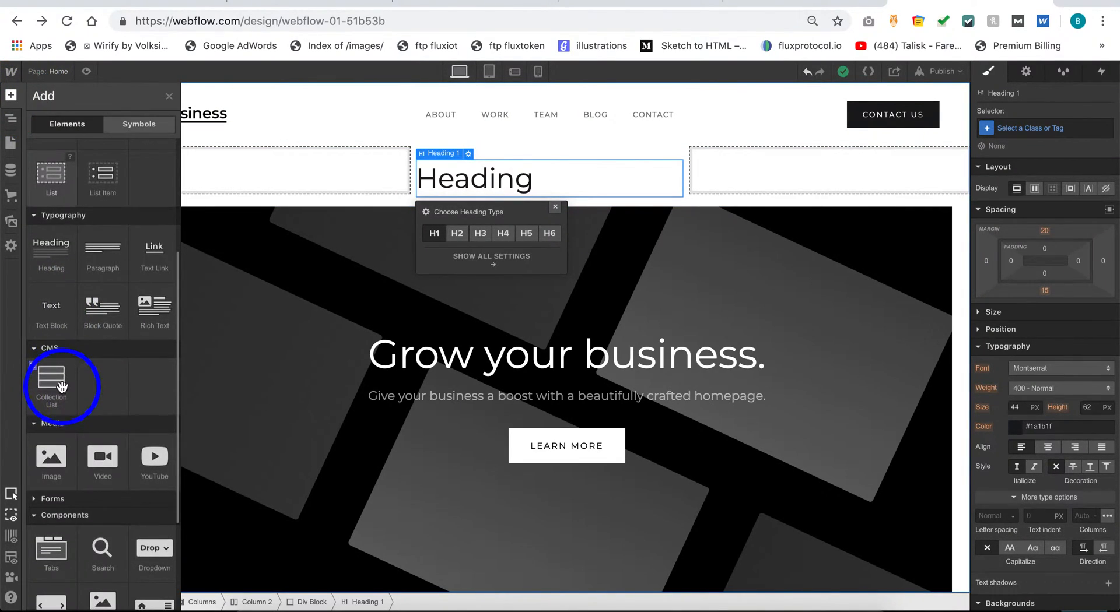
scroll(62, 387, down, 1)
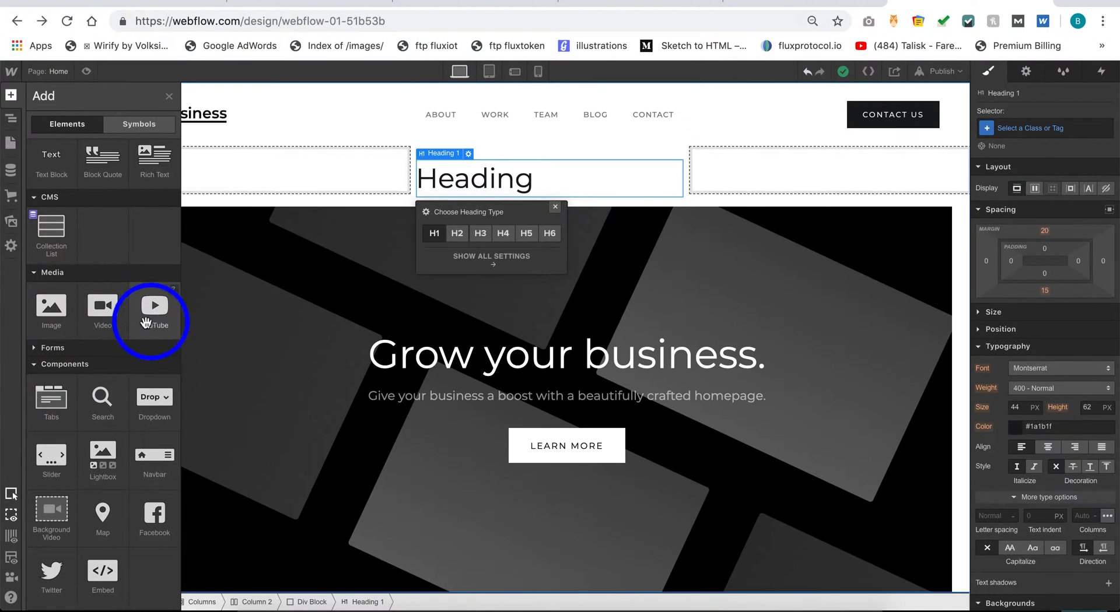
click(12, 224)
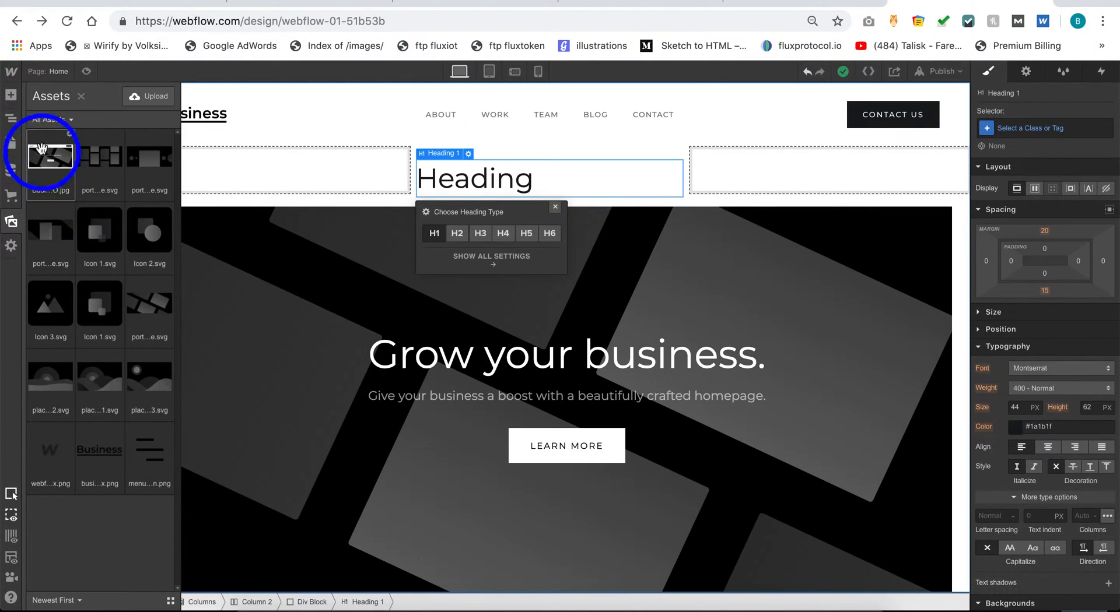
click(11, 96)
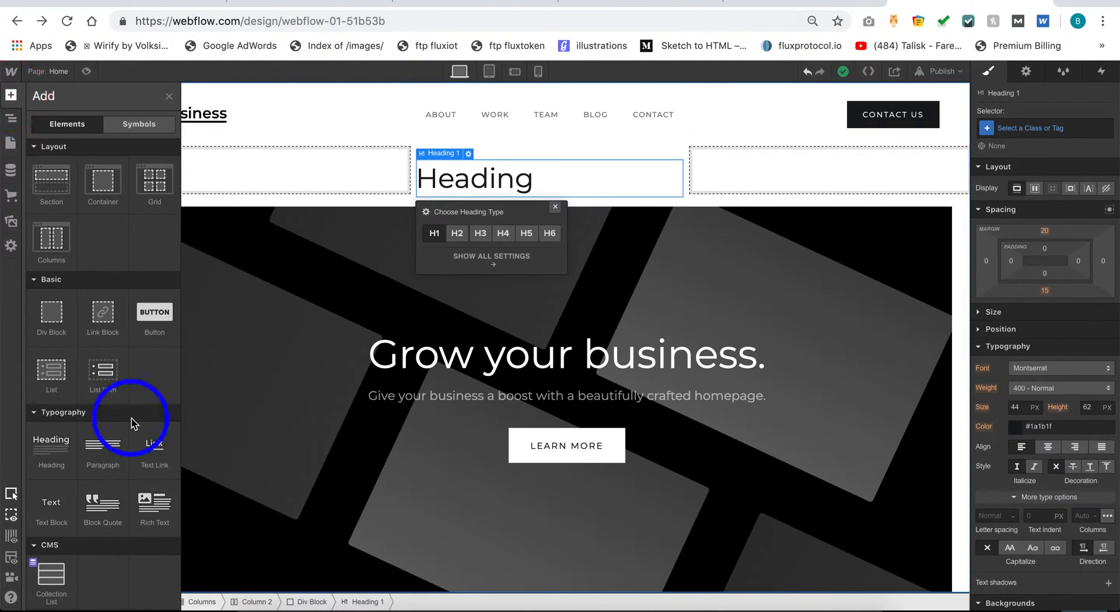
scroll(131, 418, down, 3)
scroll(131, 418, down, 3)
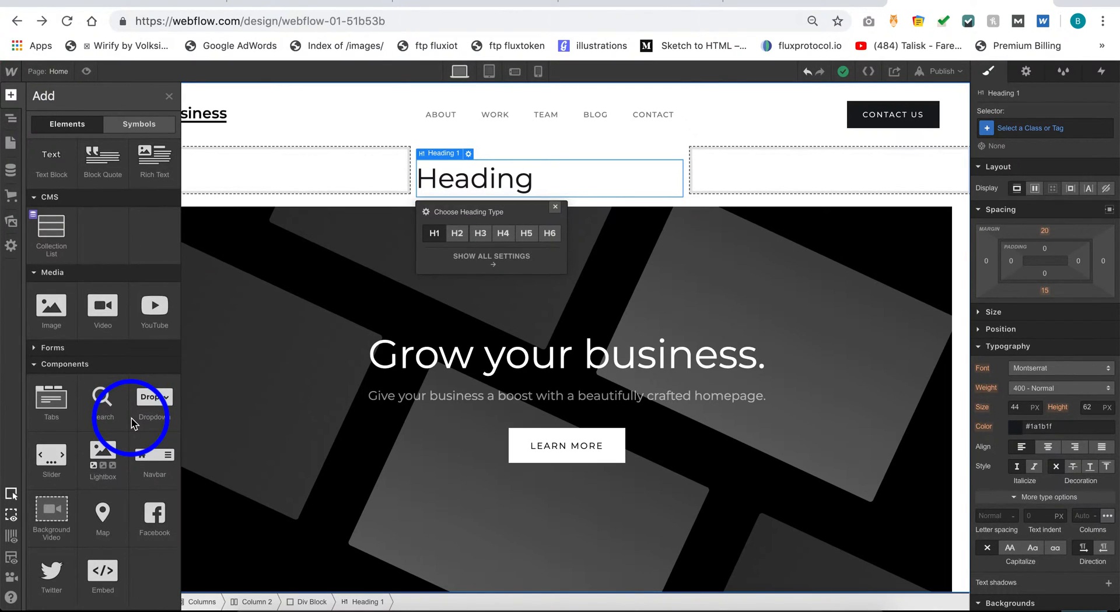
click(39, 350)
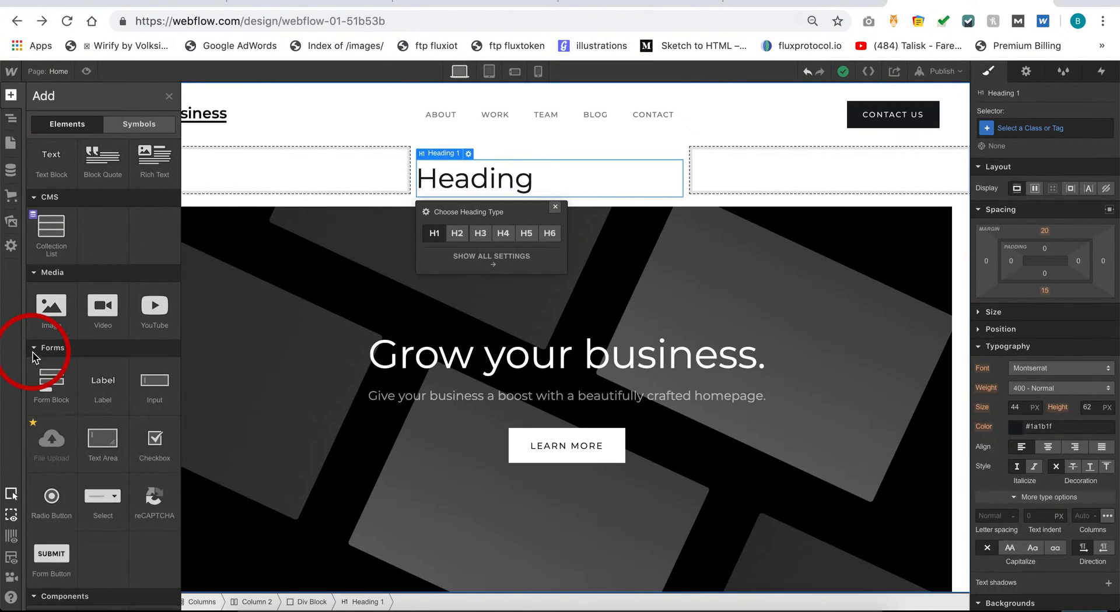
scroll(47, 432, down, 3)
scroll(46, 432, down, 1)
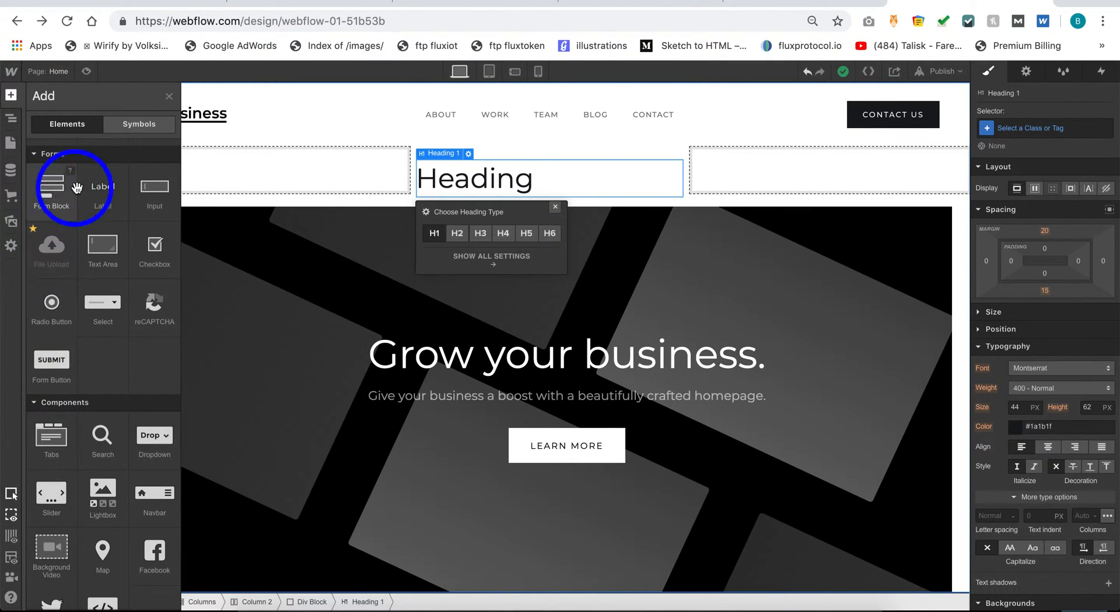
scroll(150, 357, down, 1)
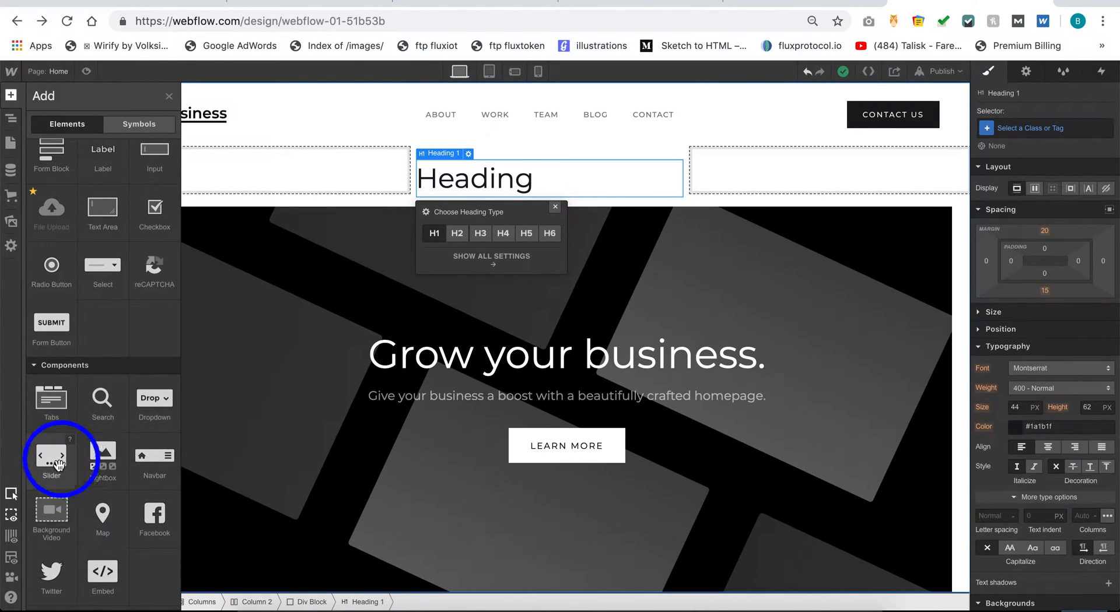
Add a Form Block to the first column of the three-column row
scroll(82, 445, up, 2)
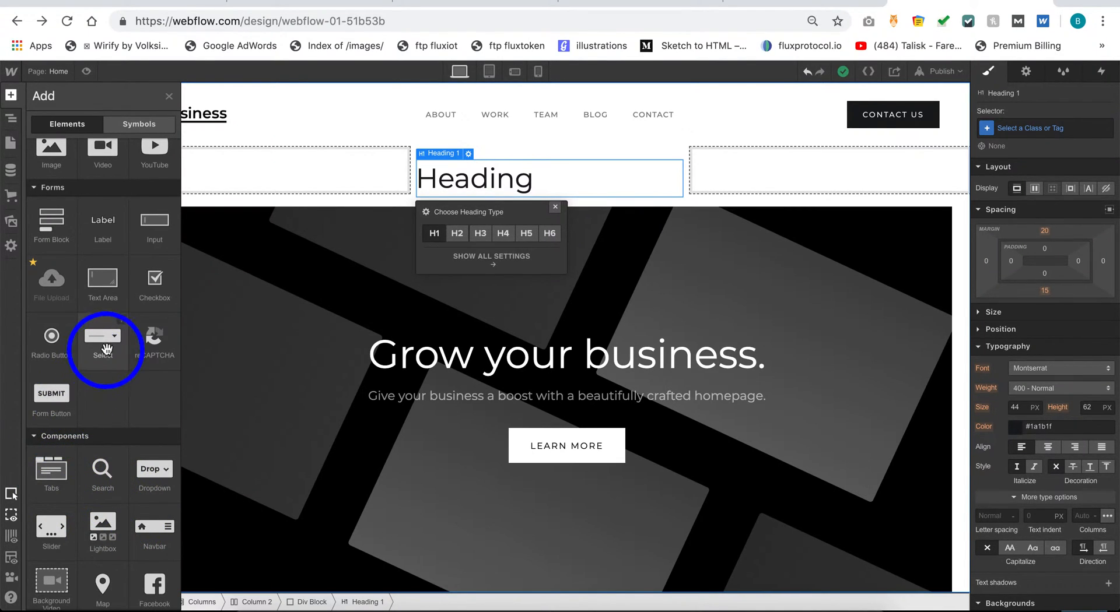
scroll(107, 347, down, 1)
drag(56, 182, 297, 170)
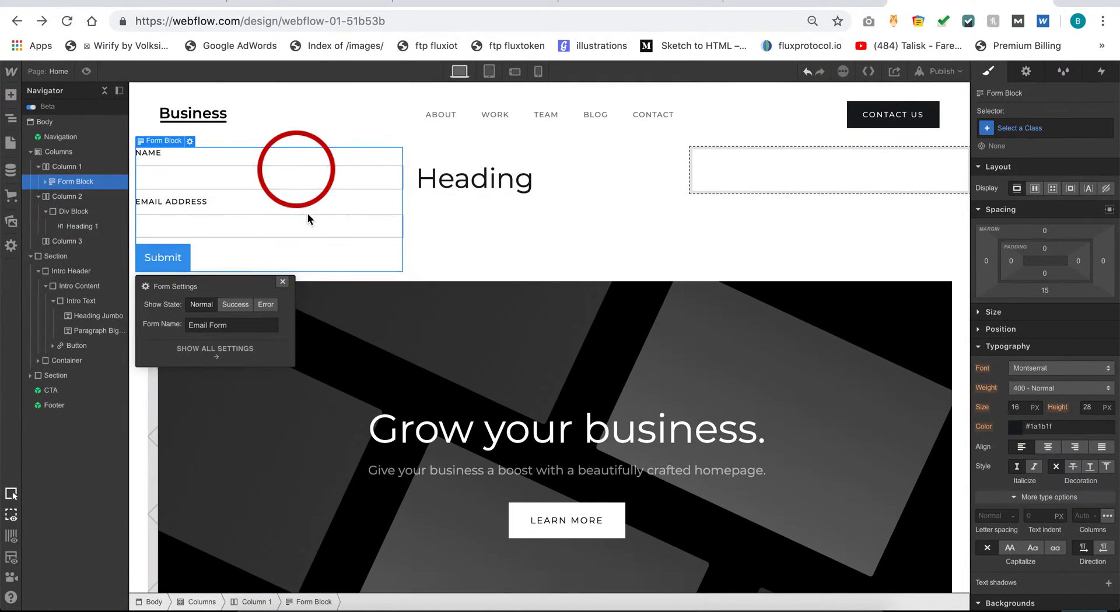
Select the form's Name text field, view its input settings, and close them without changes
click(230, 184)
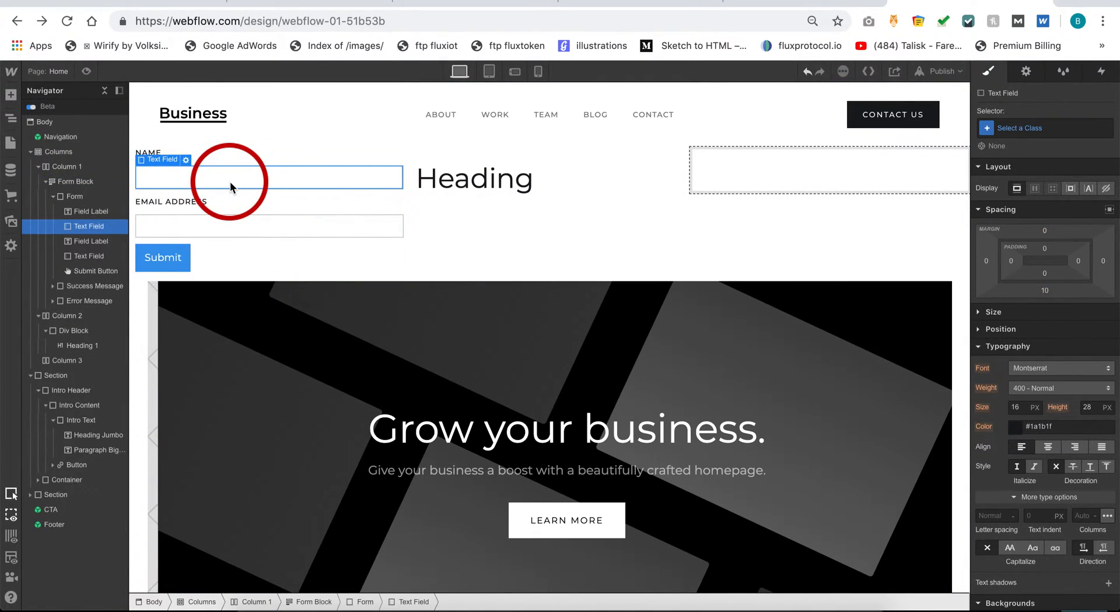
click(186, 160)
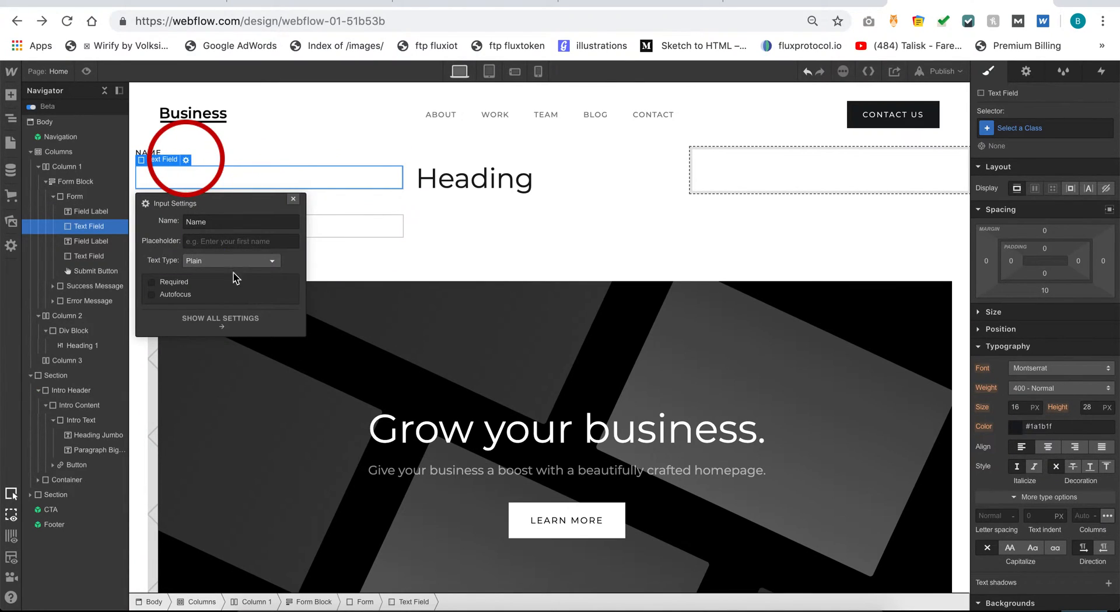
click(293, 199)
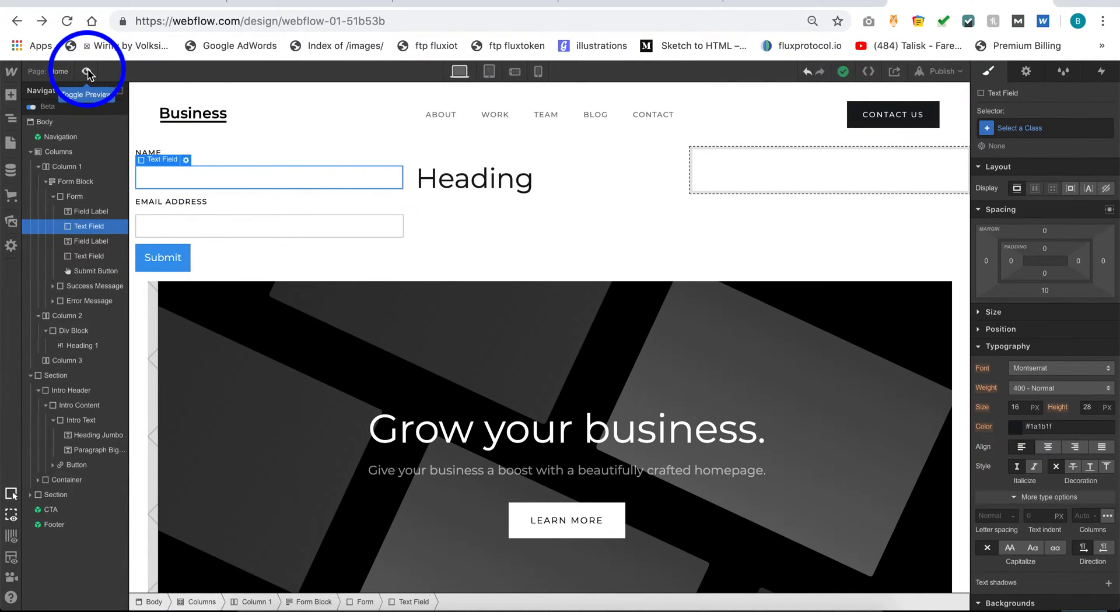
Preview the homepage, try the form's email address field, and return to editing
click(87, 71)
click(42, 268)
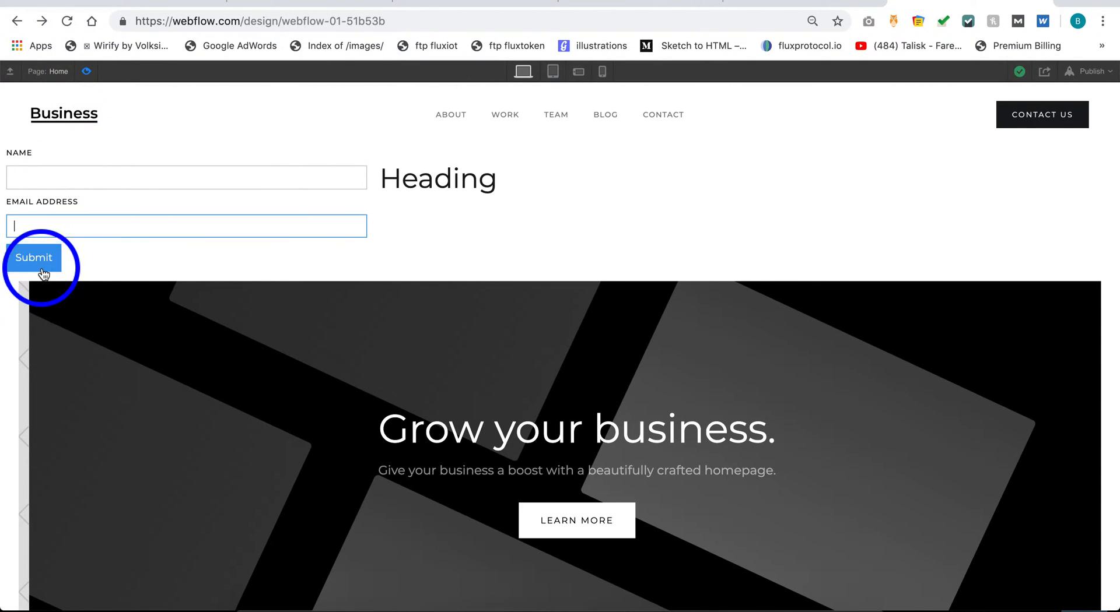
click(83, 74)
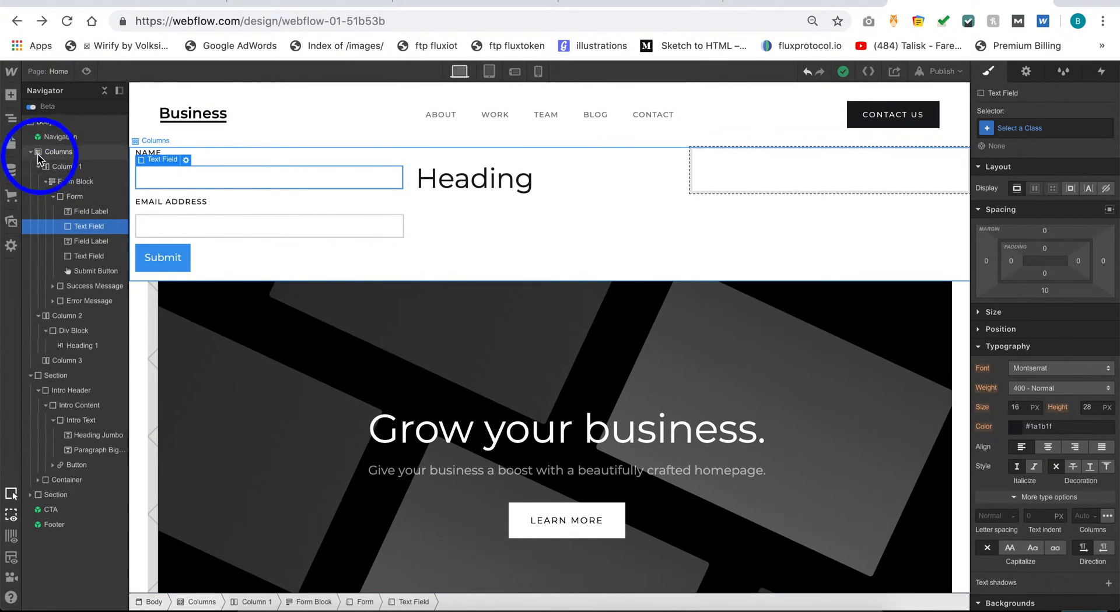
Open the site's About page for editing and view the list of CMS collections
click(11, 143)
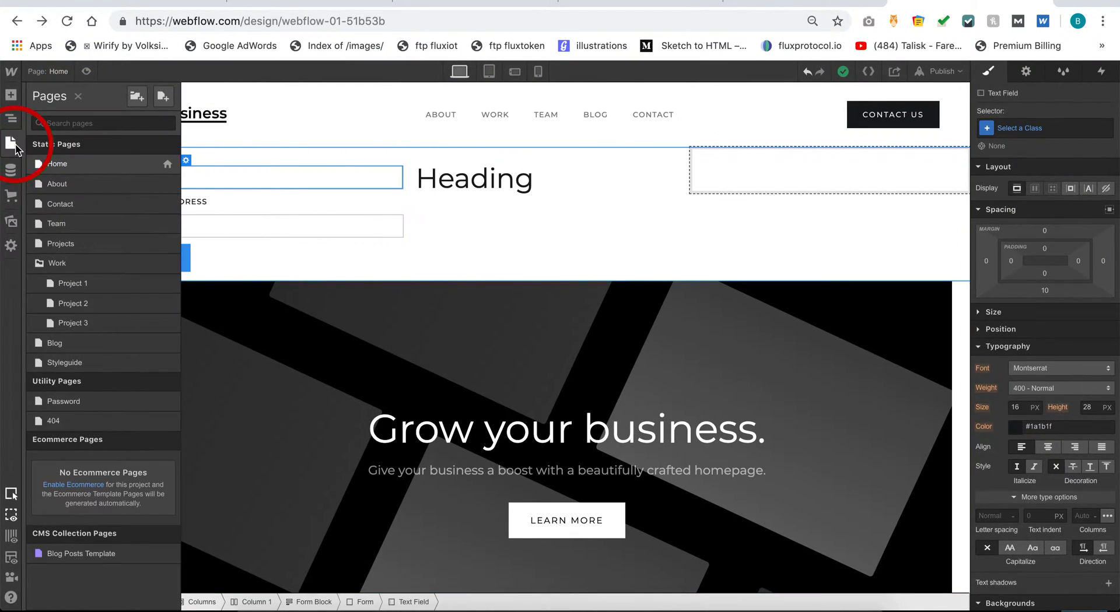
click(55, 182)
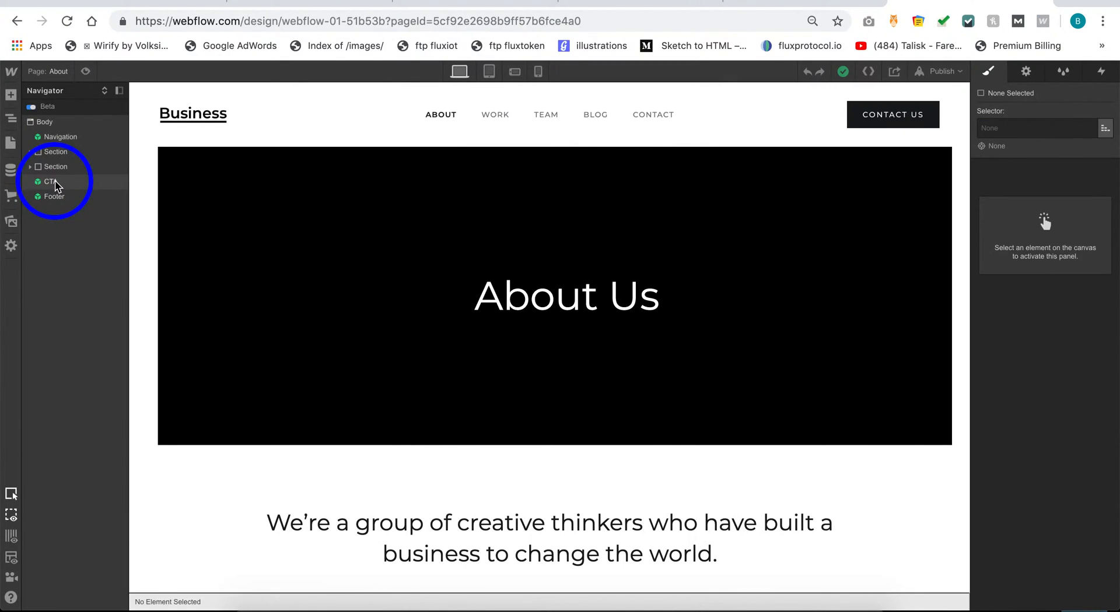
click(11, 144)
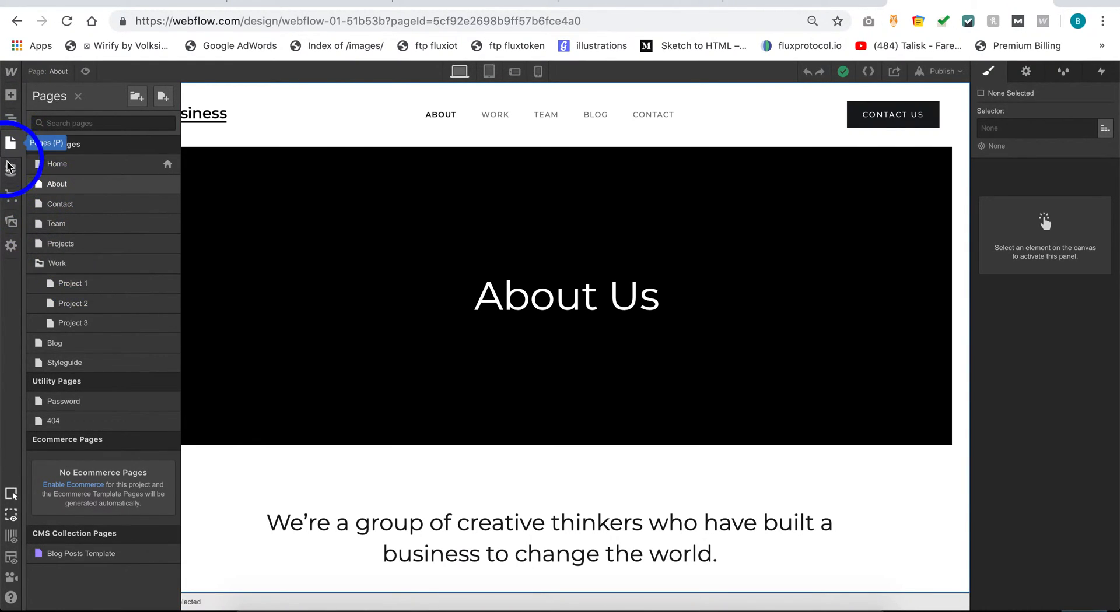
click(11, 169)
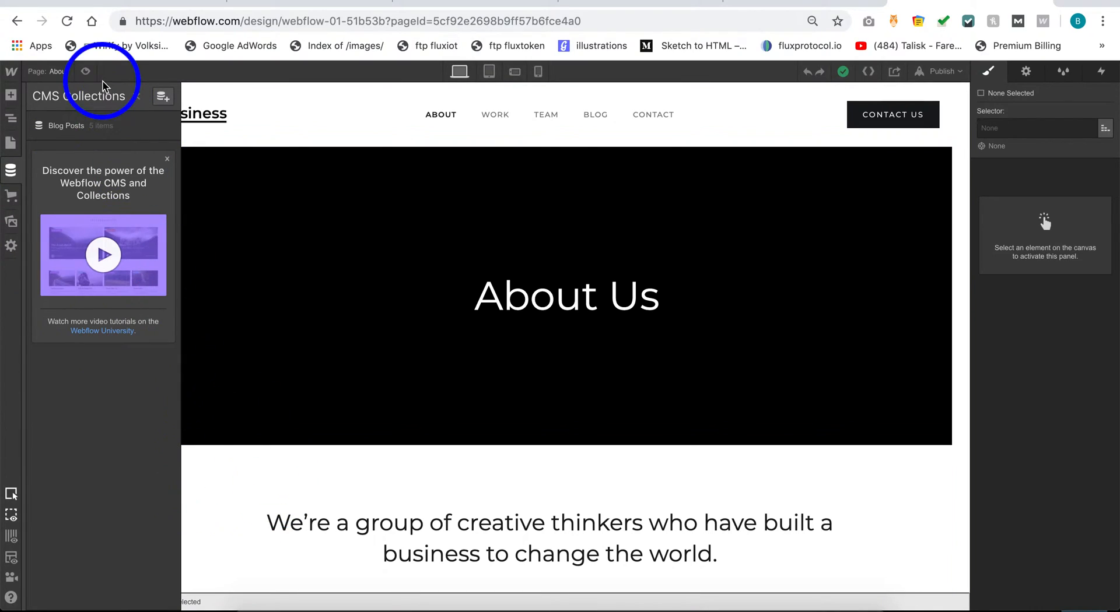
View the project's general settings and return to the About page in the Designer
click(11, 72)
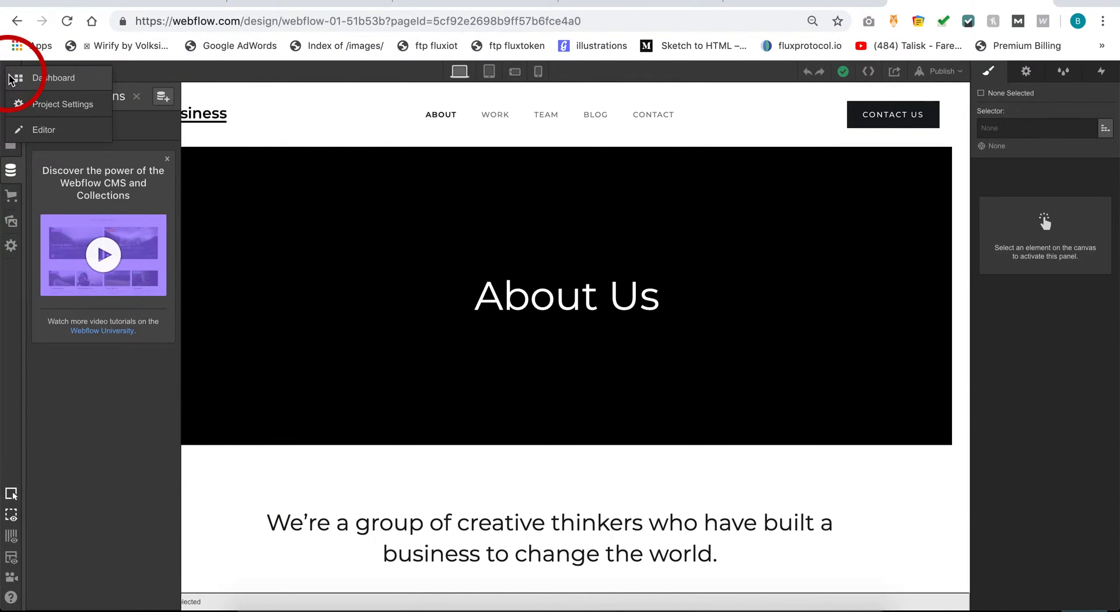
click(45, 106)
right_click(347, 360)
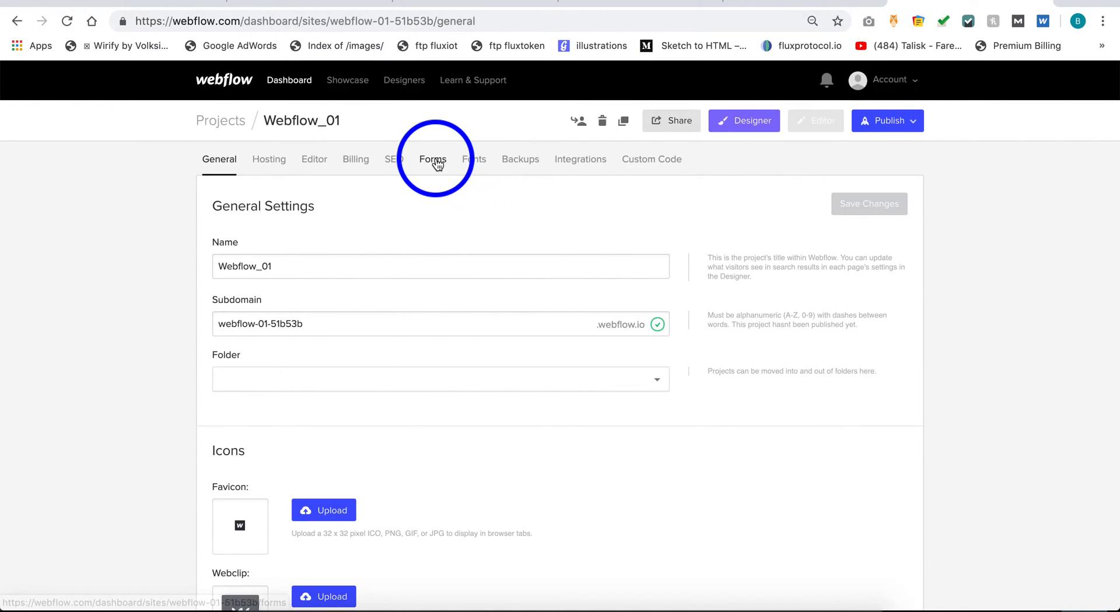
click(15, 31)
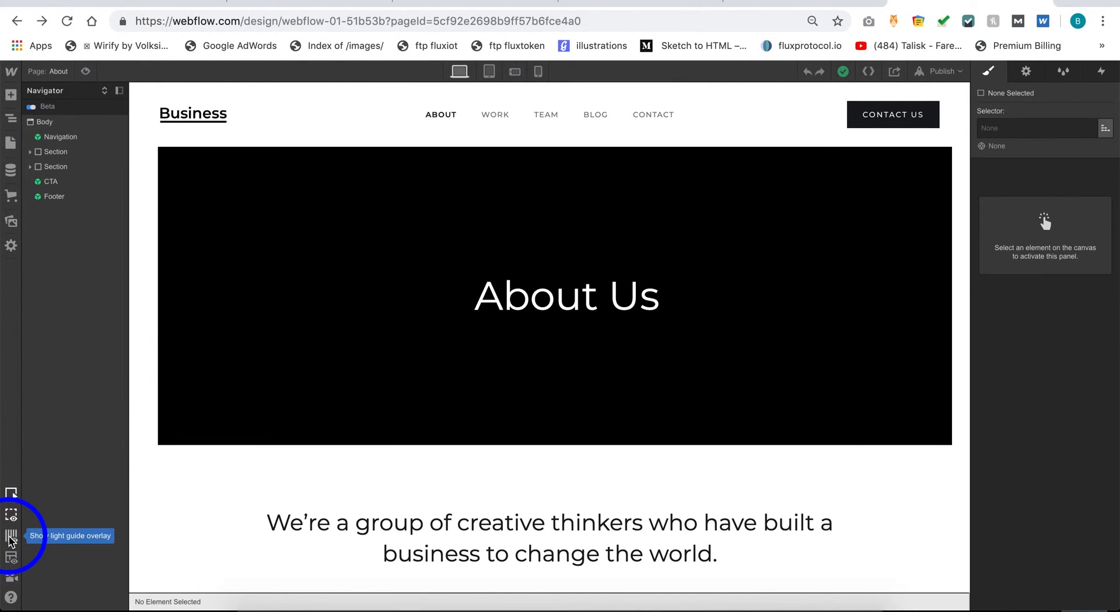
Show the light guide overlay on the About page, hide empty elements, and keep element edges shown
scroll(286, 463, down, 12)
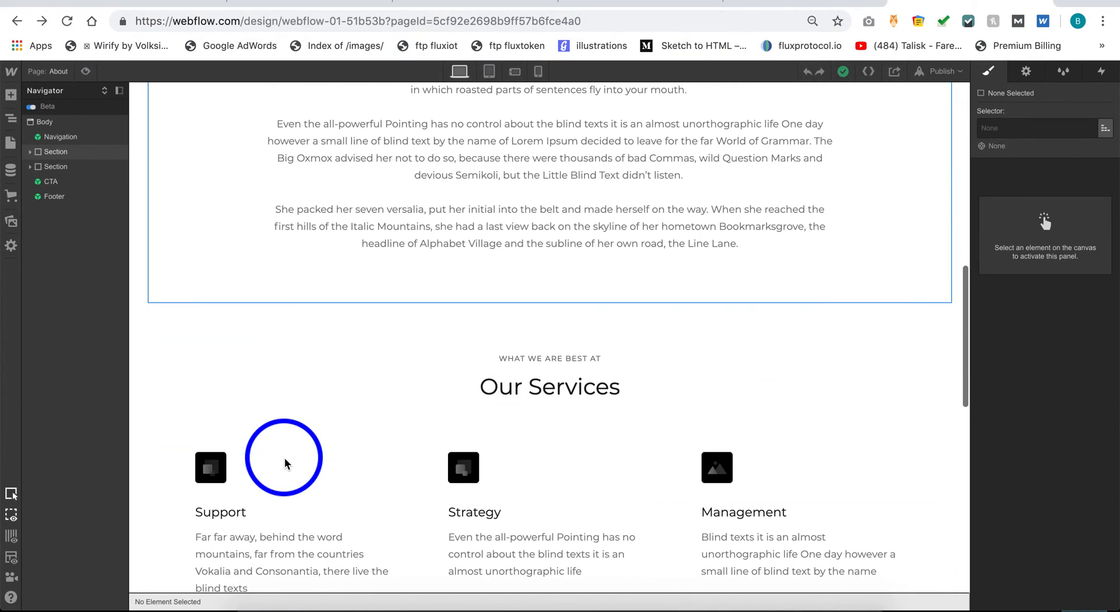
click(11, 537)
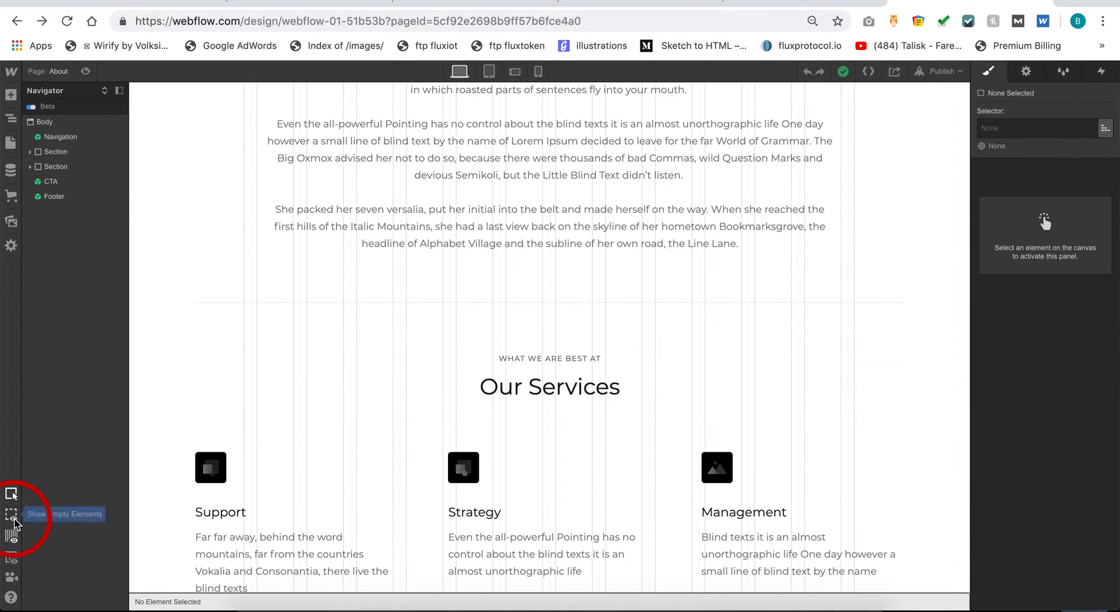
click(12, 518)
scroll(233, 437, up, 12)
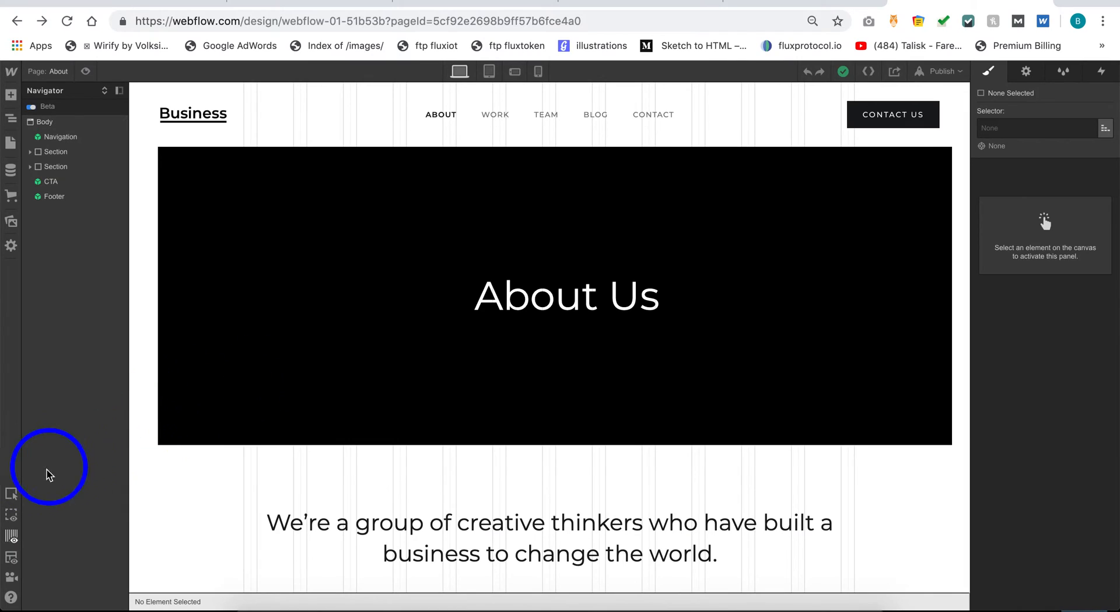
click(15, 496)
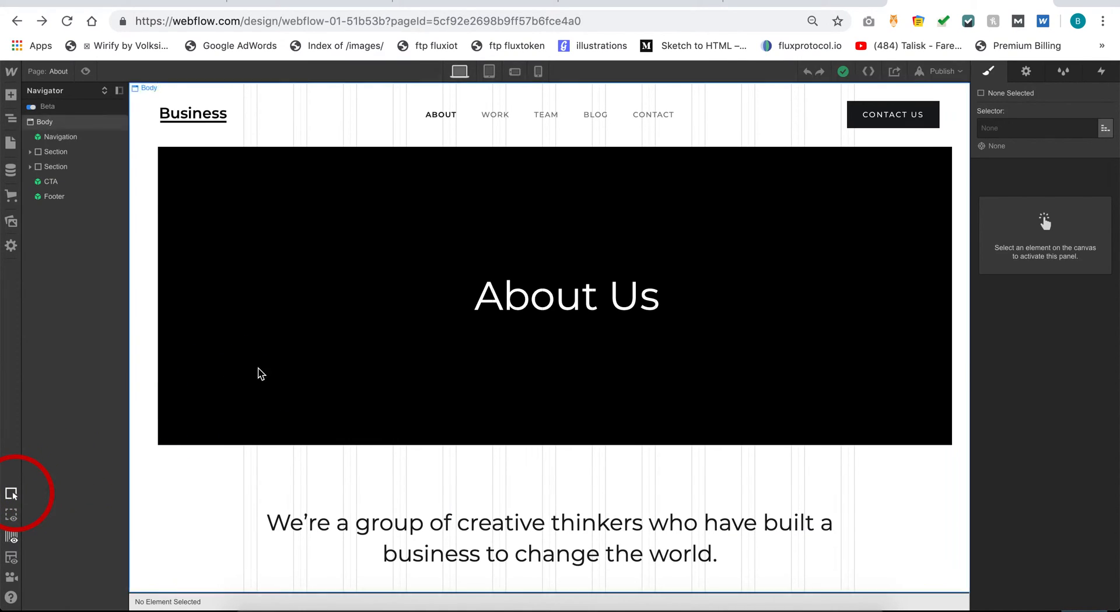
Examine the About page against the guides, selecting the Support Div Block, its Container, the Section and the Footer
scroll(338, 352, down, 3)
scroll(338, 353, down, 2)
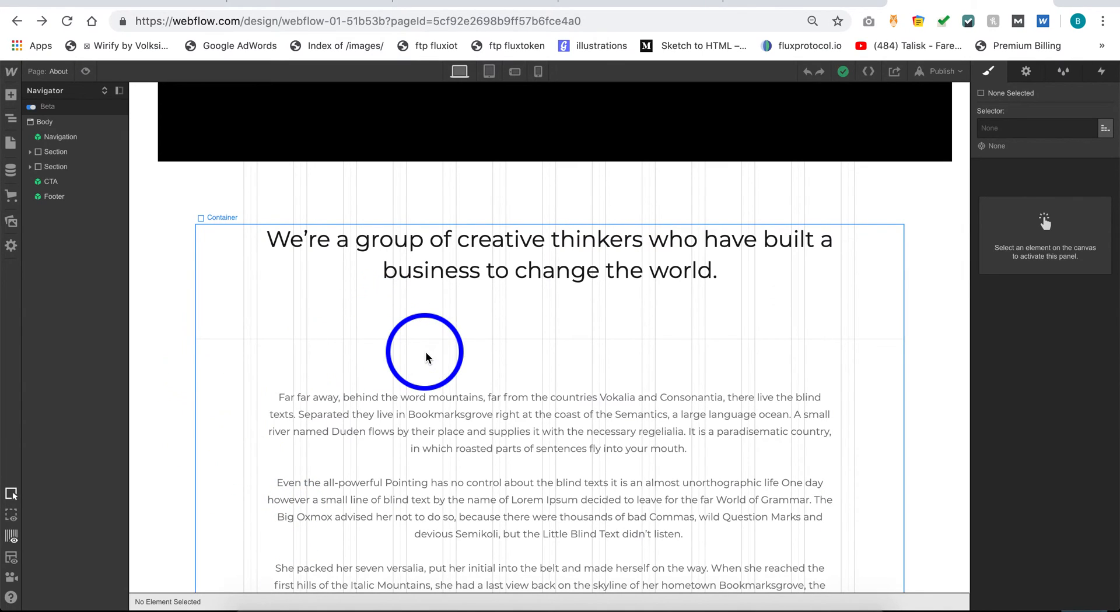
scroll(425, 355, down, 7)
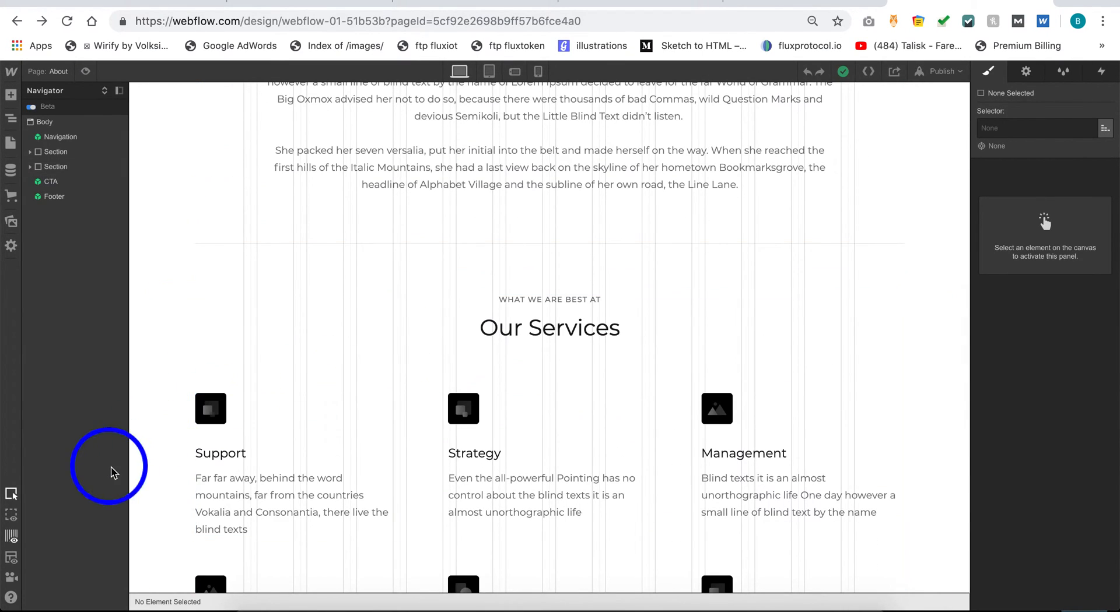
scroll(247, 450, down, 1)
click(286, 373)
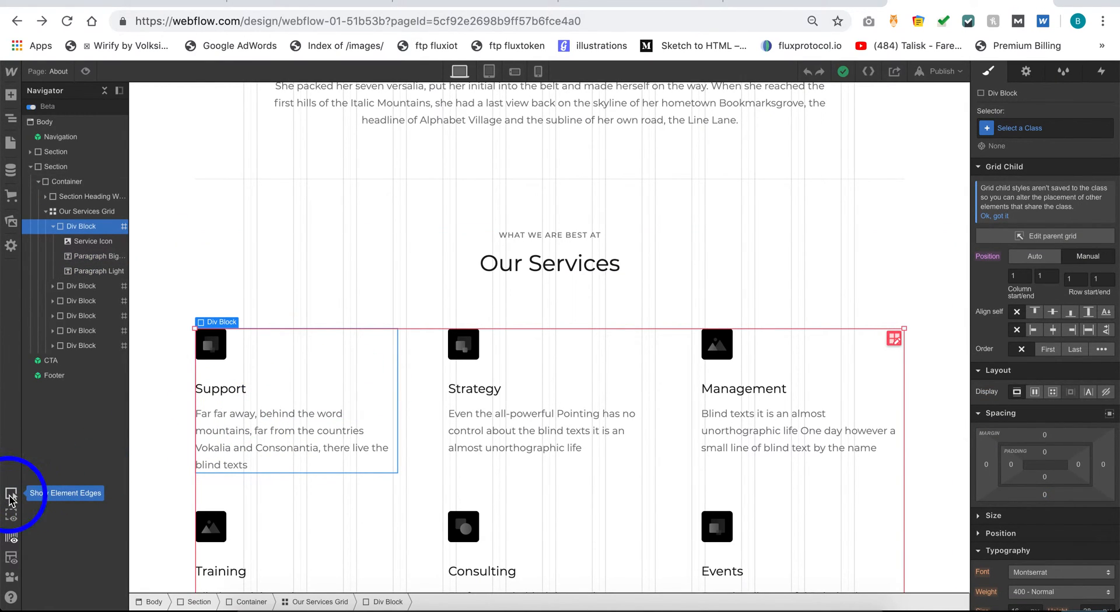
click(215, 292)
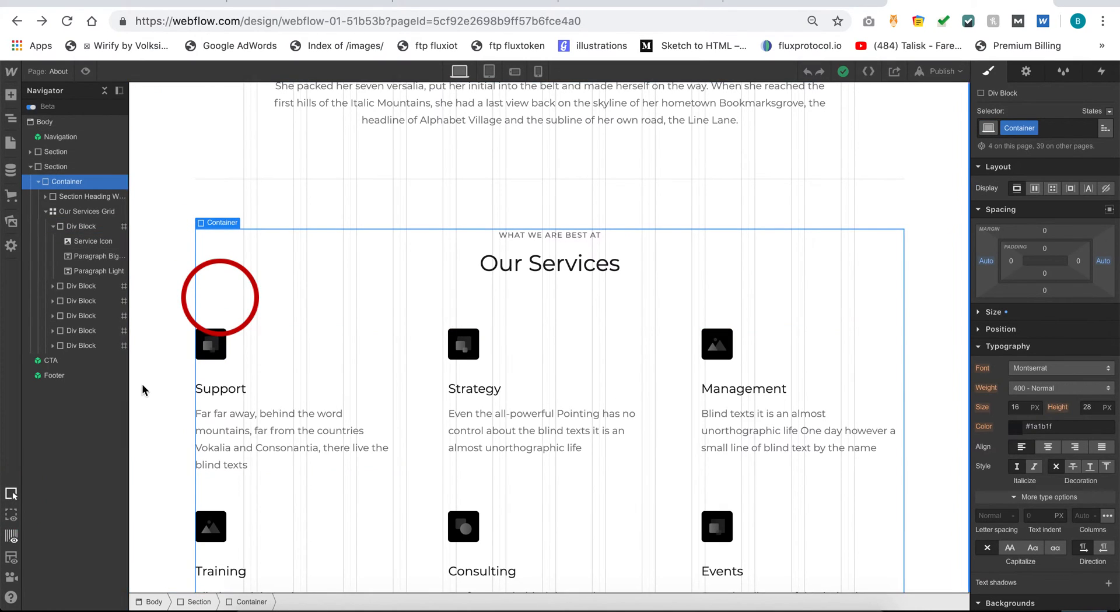
click(156, 356)
scroll(260, 280, down, 10)
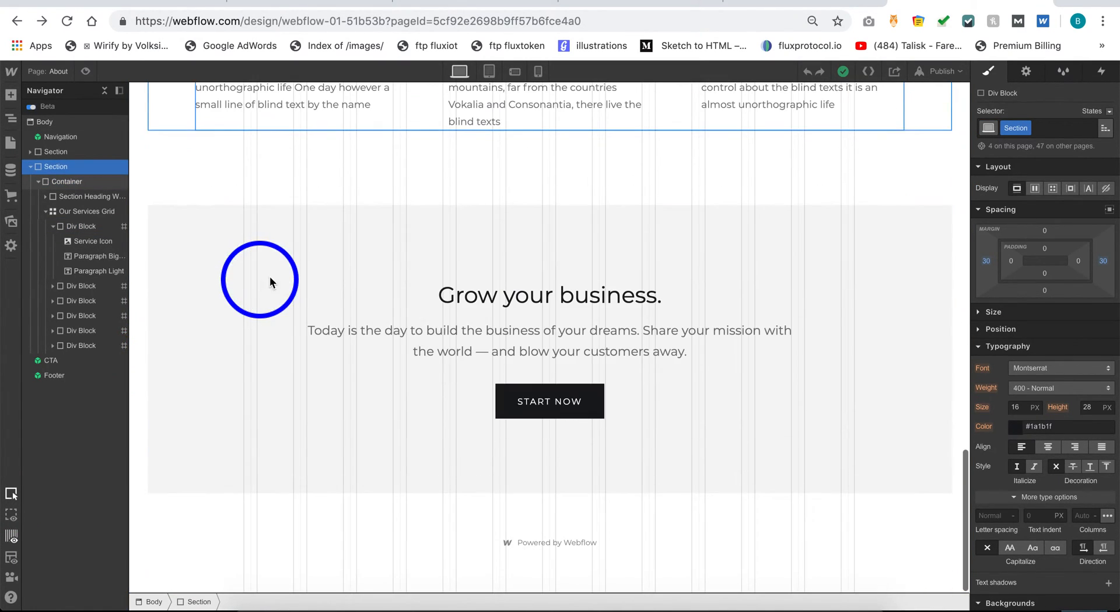
click(338, 535)
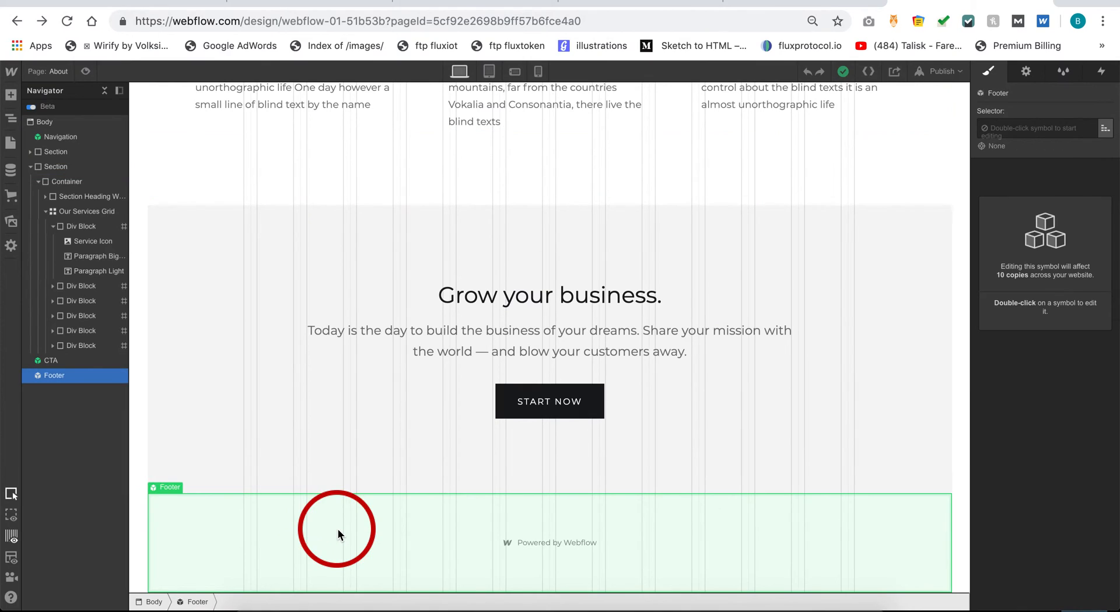
Hide the light guide overlay and show empty elements again
scroll(338, 535, up, 4)
scroll(339, 535, up, 1)
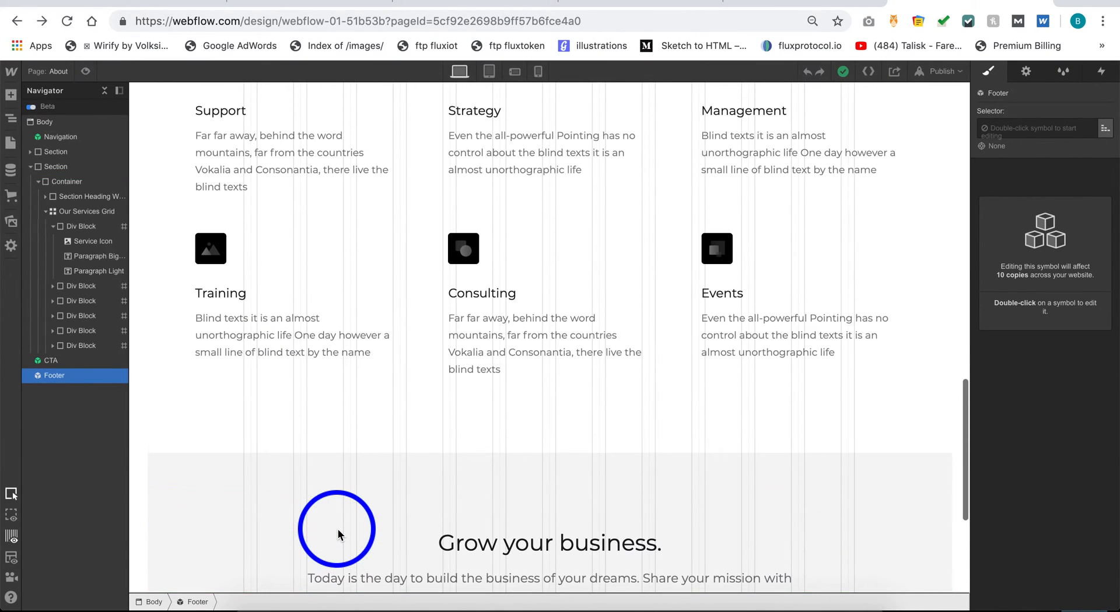
click(11, 536)
click(11, 535)
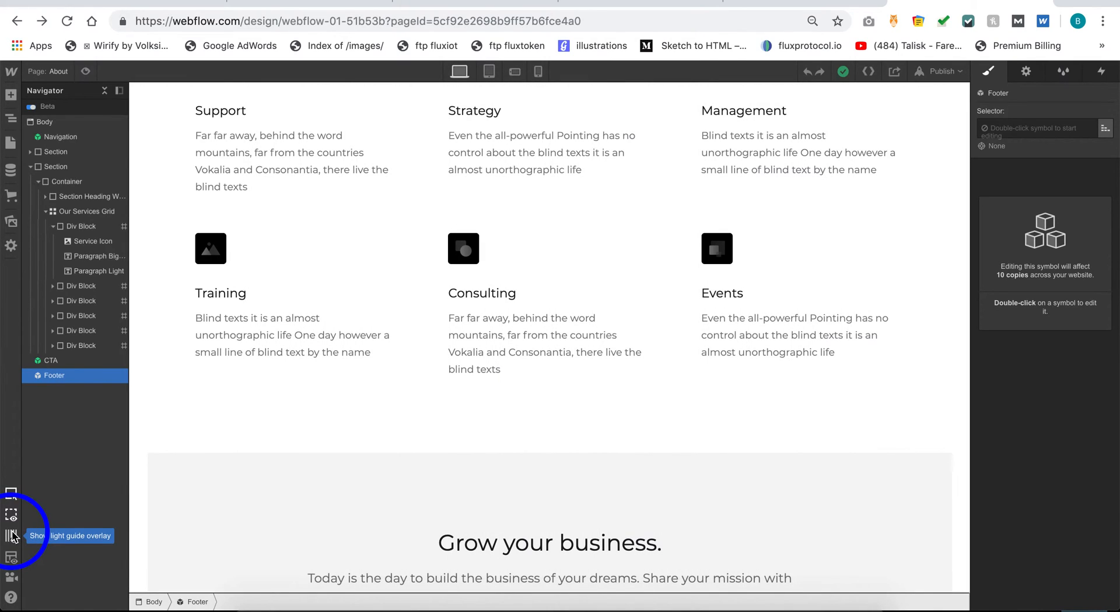
Enable X-Ray Mode and examine the element outlines from the services grid up to the About Us header
click(11, 558)
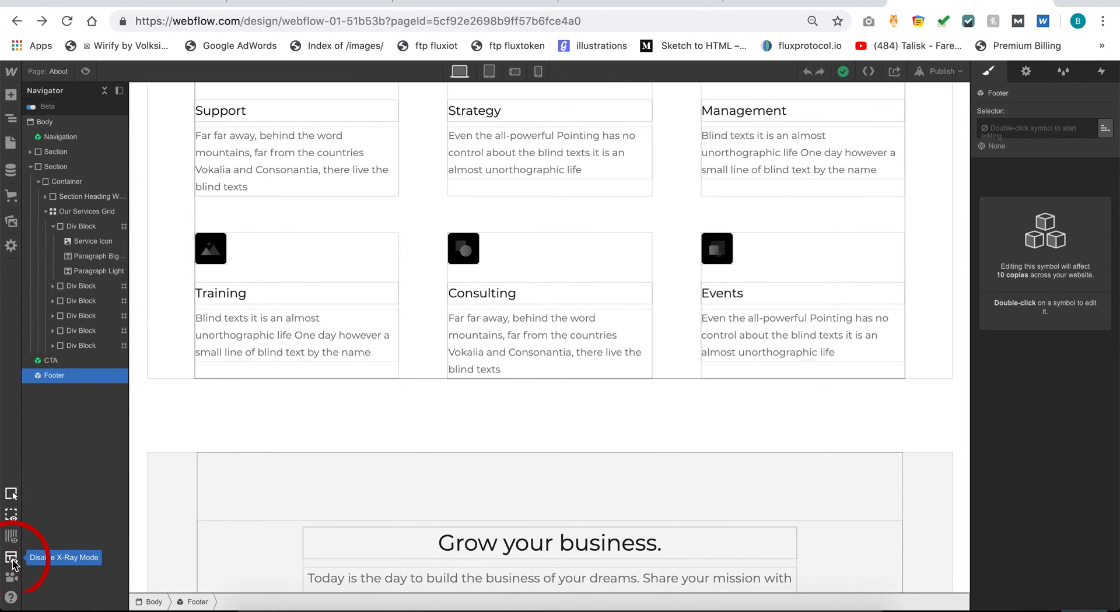
scroll(401, 415, up, 2)
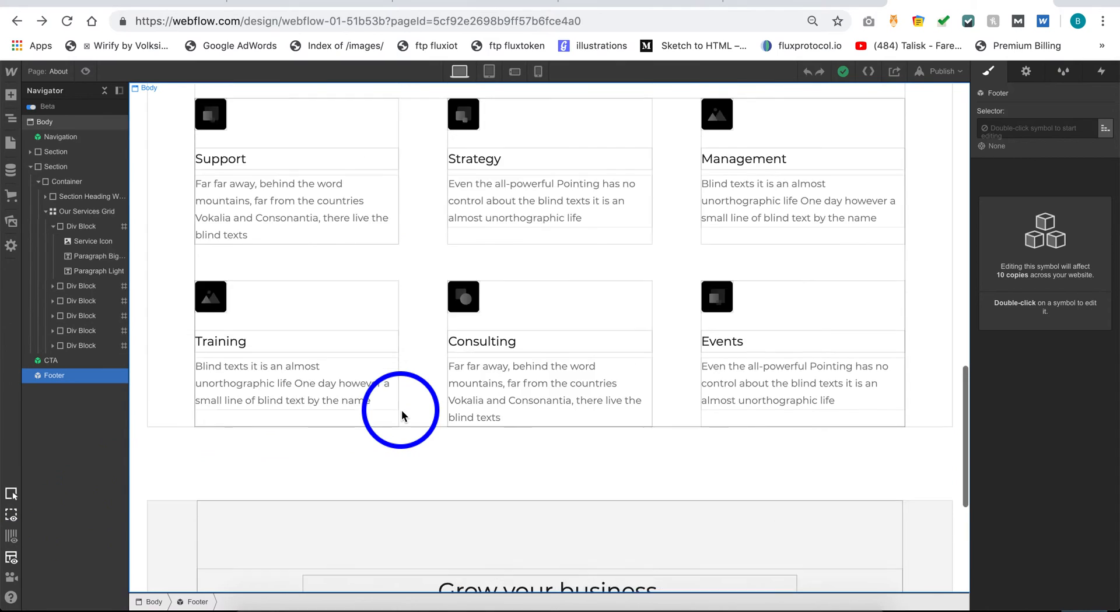
scroll(402, 410, up, 4)
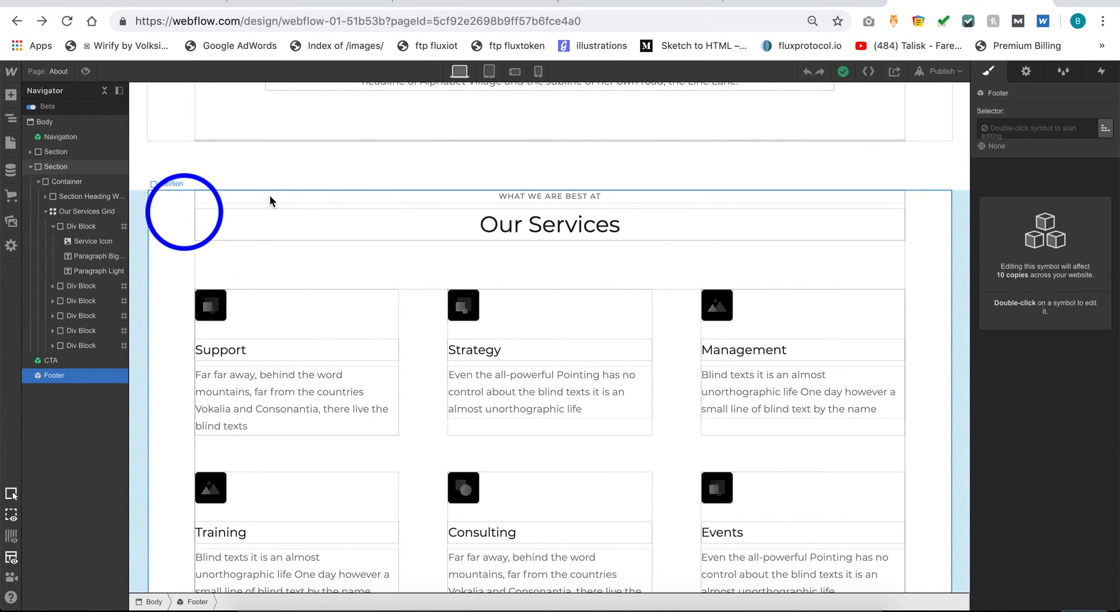
scroll(406, 218, up, 4)
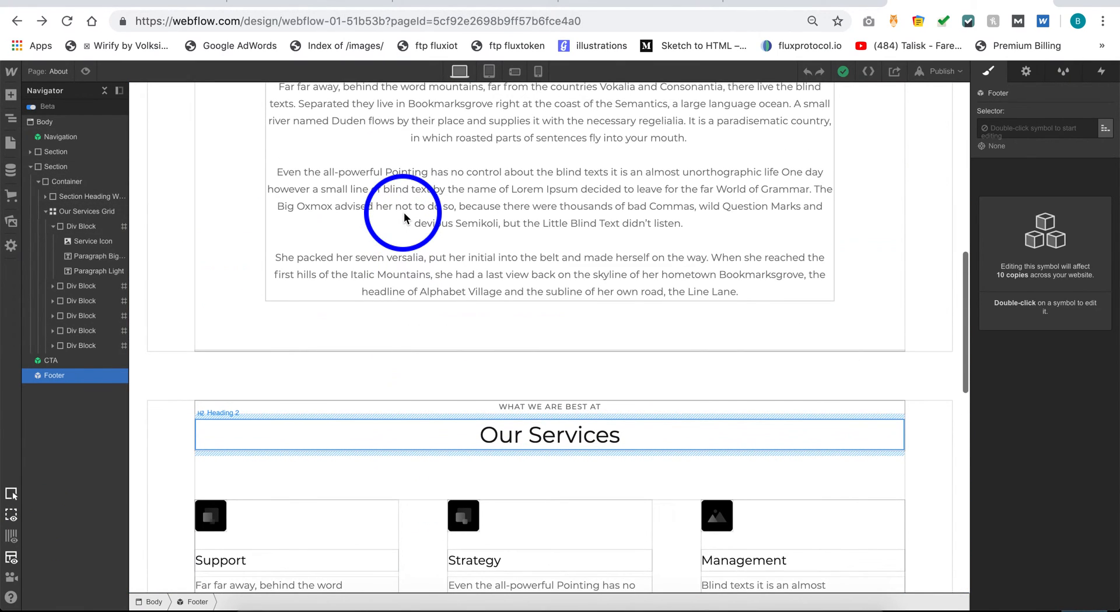
scroll(404, 218, up, 4)
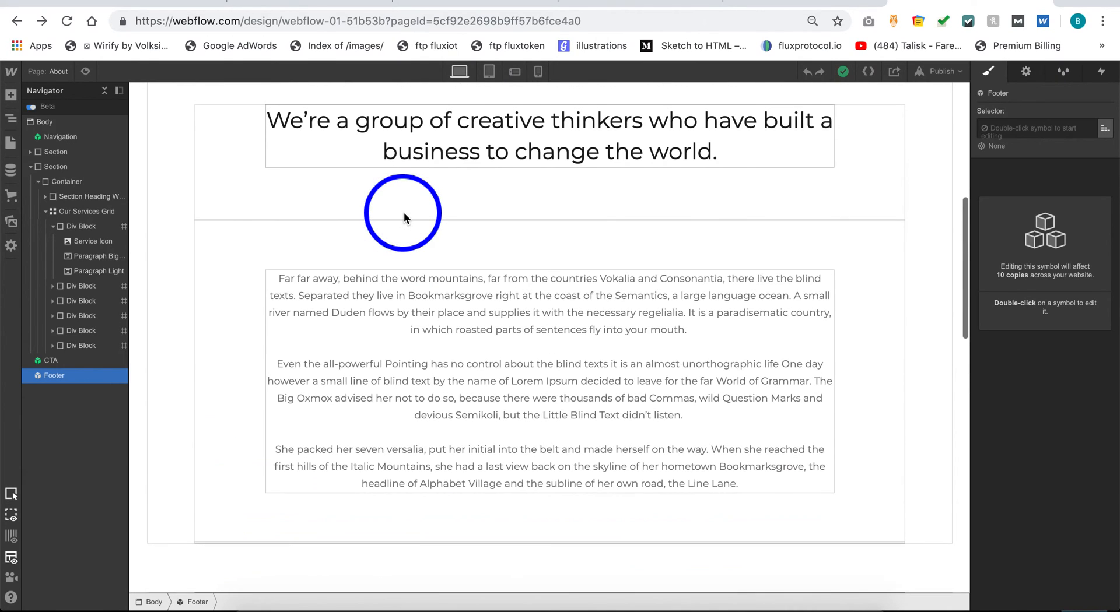
scroll(404, 212, up, 3)
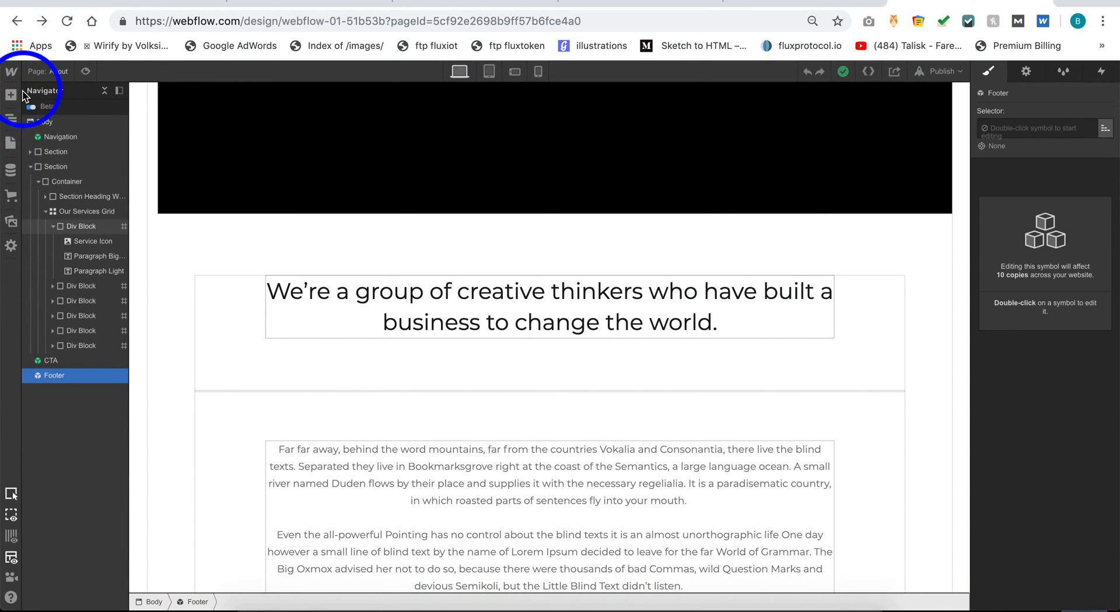
scroll(441, 247, up, 4)
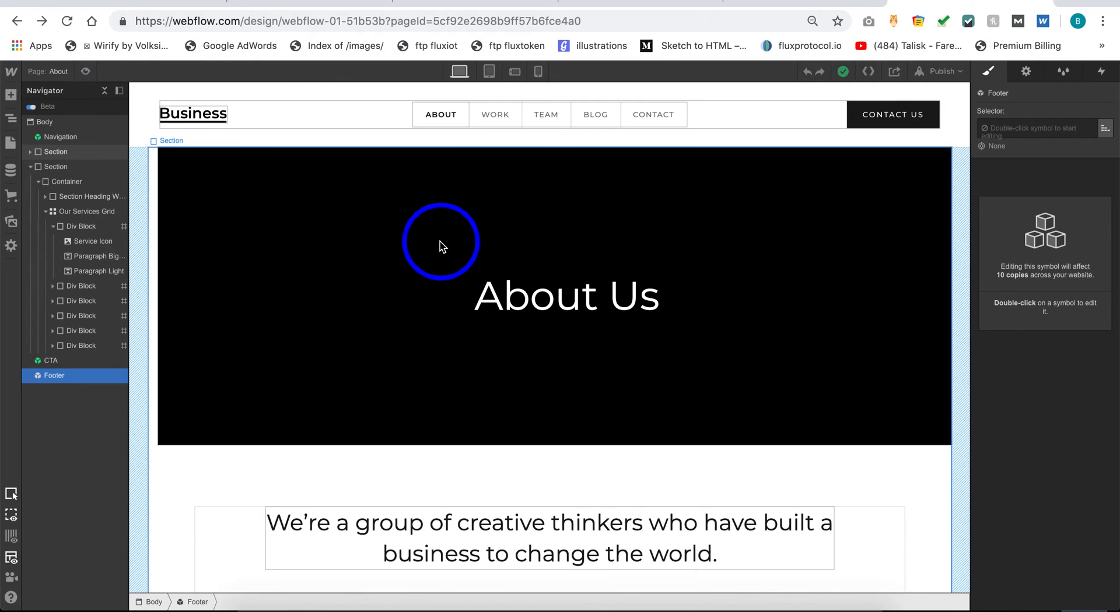